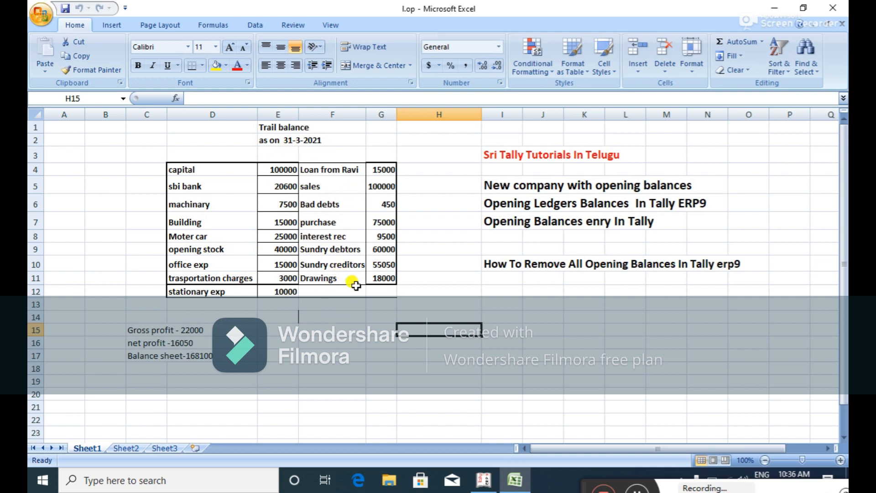
Switch from the Excel trial balance to Tally.ERP 9's Gateway of Tally.
{"action": "left_click", "coordinate": [484, 479]}
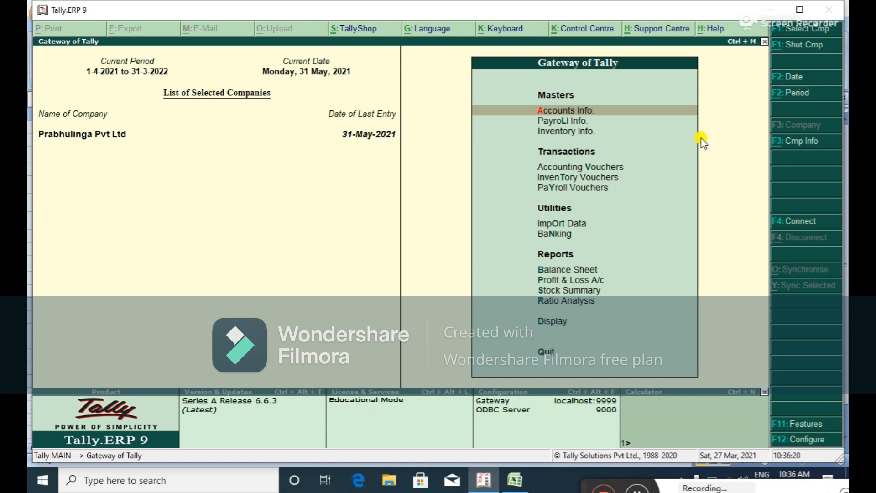
Start a new company named Abc Ltd, keeping the same mailing name.
{"action": "left_click", "coordinate": [790, 141]}
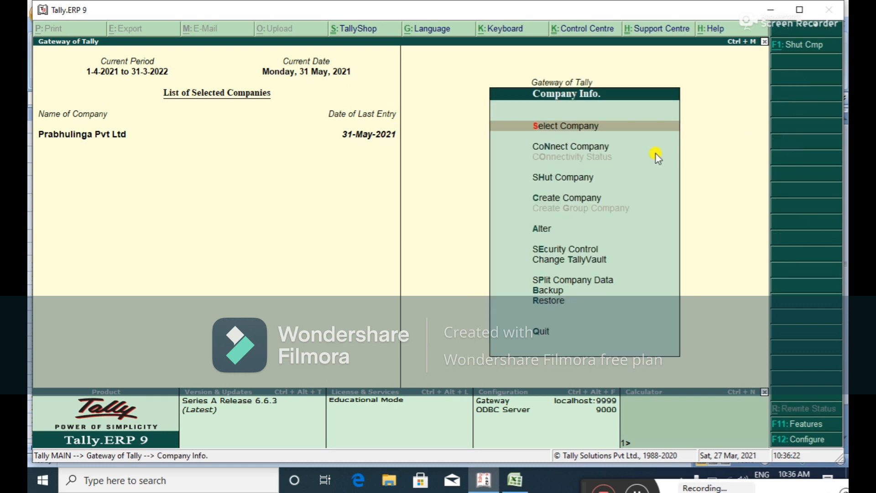
{"action": "key", "text": "Down"}
{"action": "key", "text": "Down"}
{"action": "key", "text": "Down"}
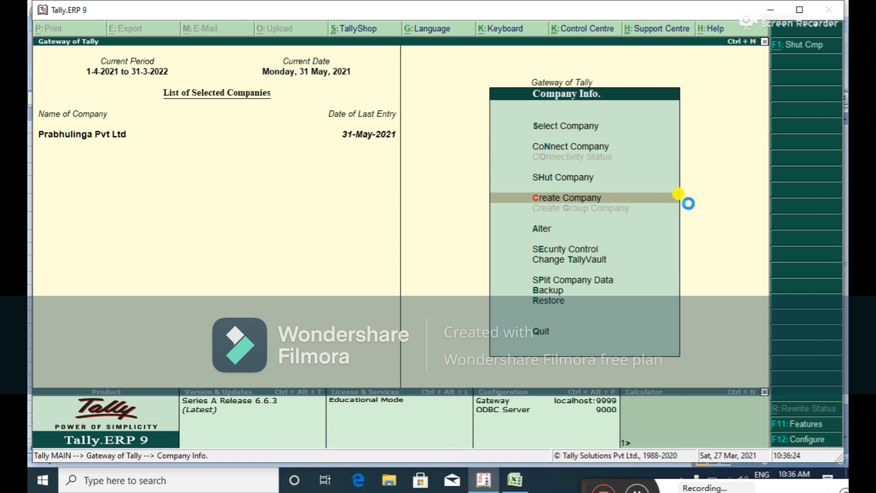
{"action": "key", "text": "Return"}
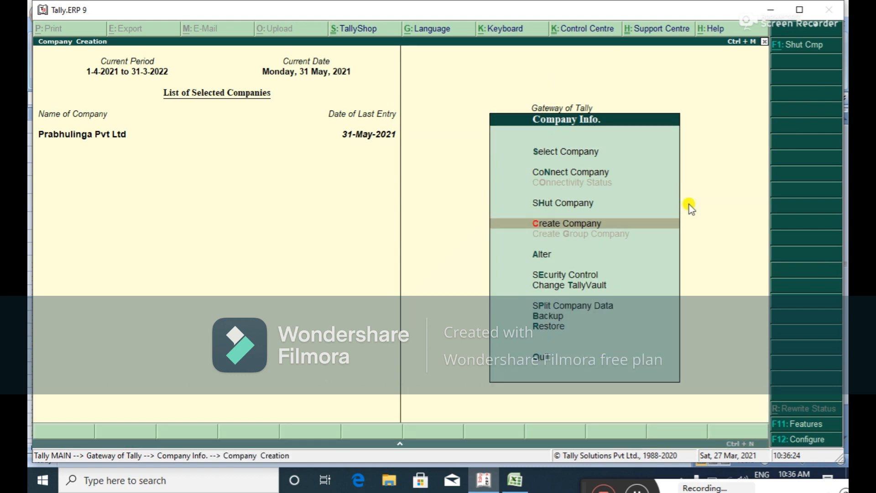
{"action": "type", "text": "Abc Ltd"}
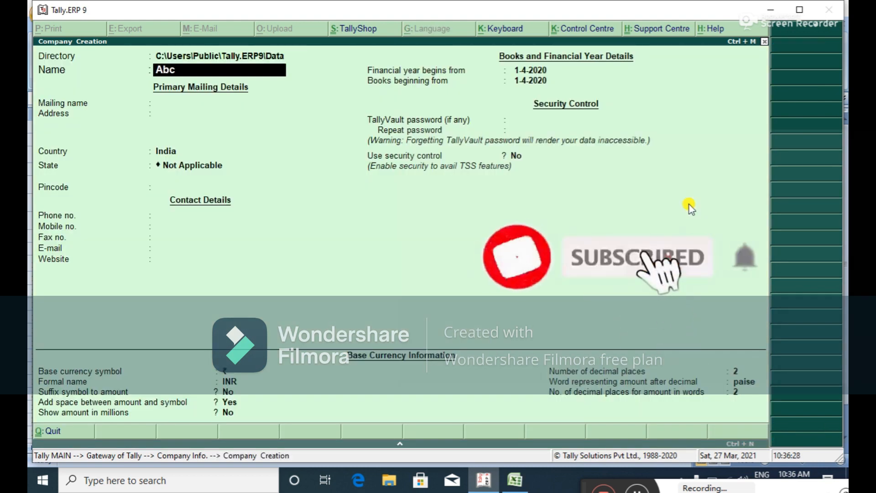
{"action": "key", "text": "Return"}
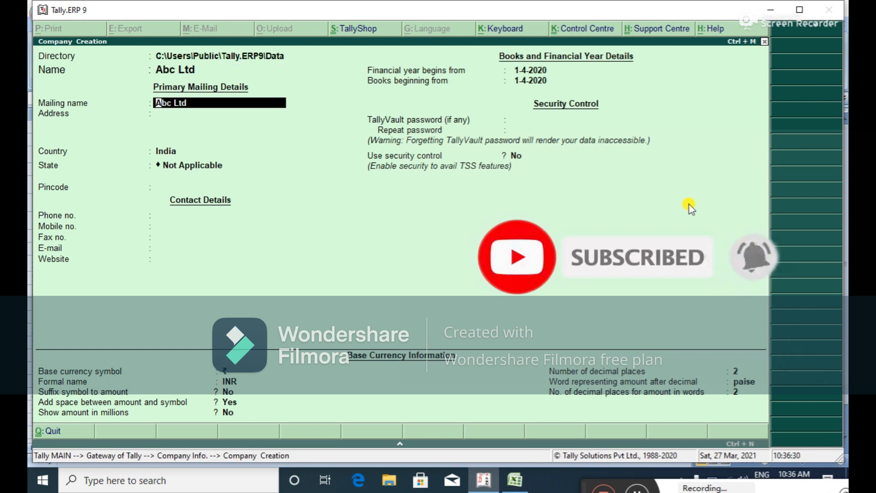
{"action": "key", "text": "Return"}
Enter the company's street address, country India, state Karnataka and its pincode.
{"action": "type", "text": "Bt"}
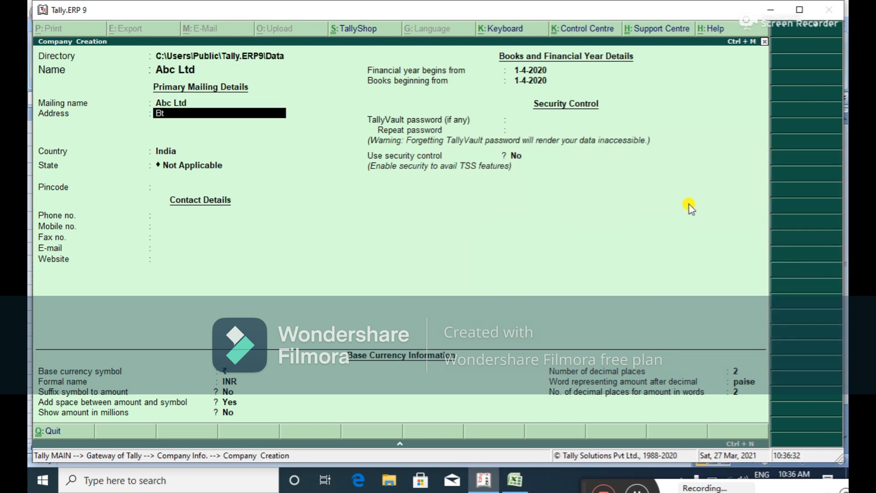
{"action": "type", "text": "m Bangalore"}
{"action": "key", "text": "Return"}
{"action": "key", "text": "Return"}
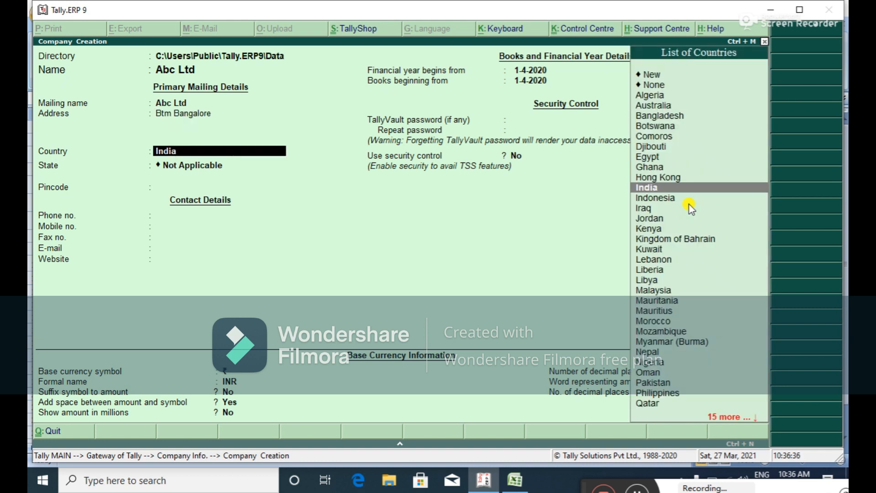
{"action": "key", "text": "Return"}
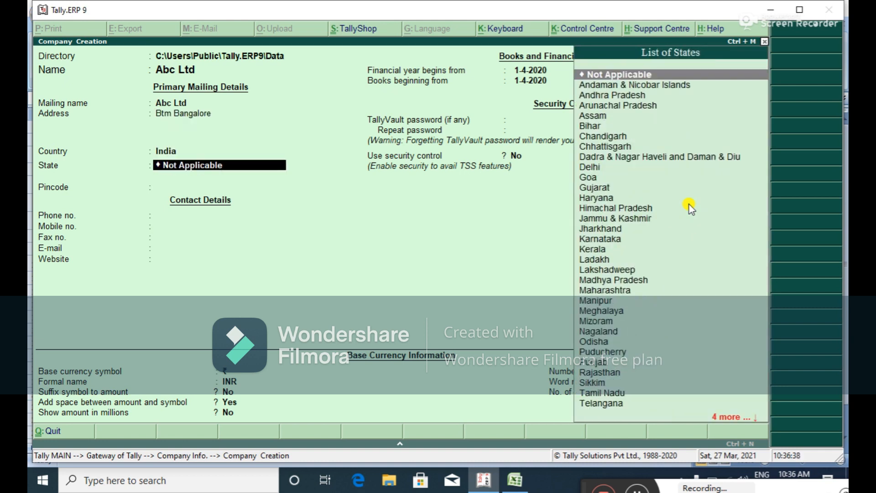
{"action": "type", "text": "i"}
{"action": "key", "text": "BackSpace"}
{"action": "type", "text": "ka"}
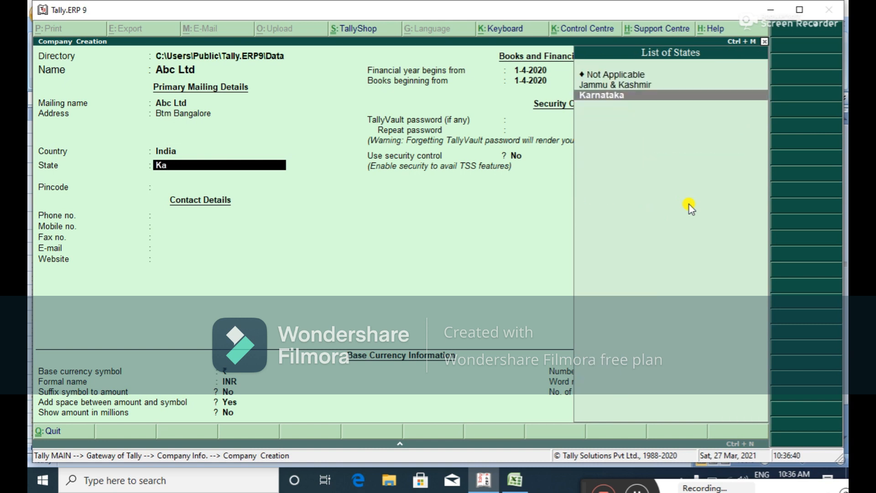
{"action": "key", "text": "Return"}
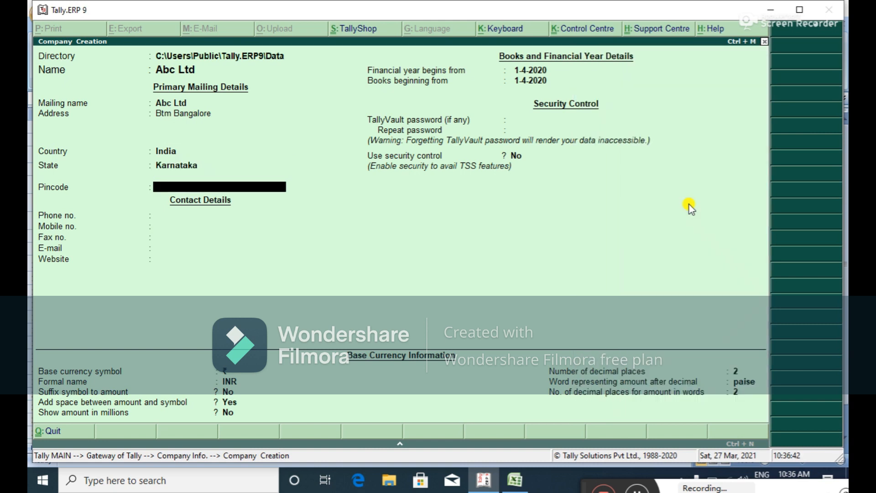
{"action": "type", "text": "560069"}
{"action": "key", "text": "Return"}
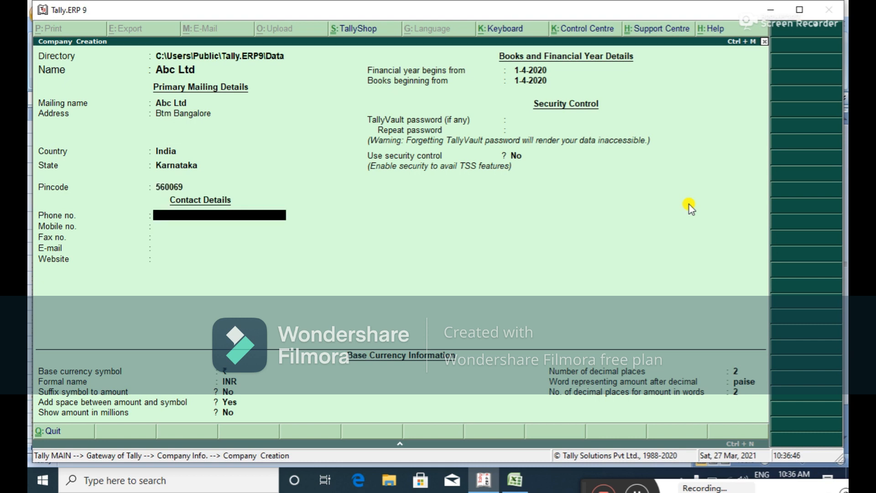
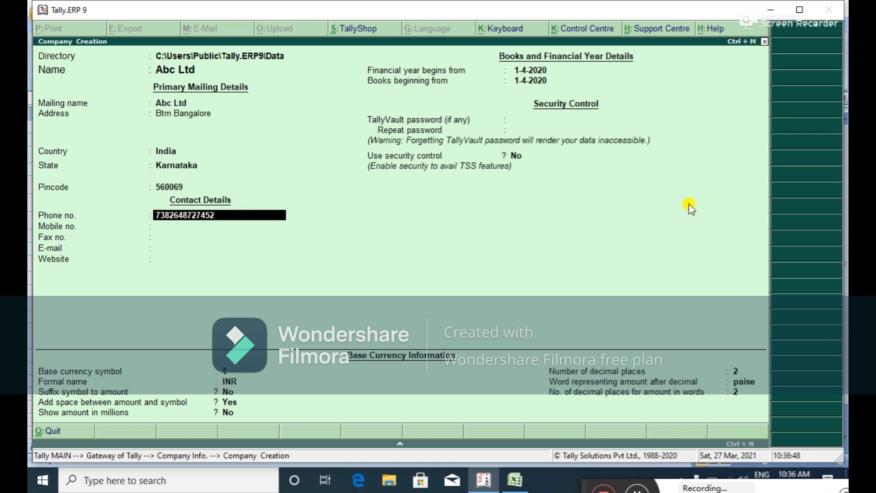
Fill in phone, mobile, fax and e-mail, keep books from 1-4-2020, and save.
{"action": "key", "text": "Return"}
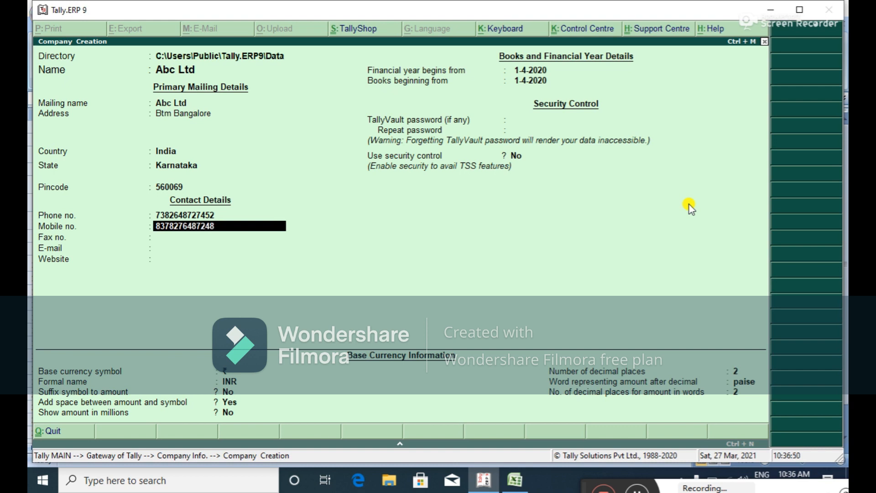
{"action": "key", "text": "Return"}
{"action": "type", "text": "Hr72347828"}
{"action": "key", "text": "Return"}
{"action": "type", "text": "jehfhwe"}
{"action": "key", "text": "Return"}
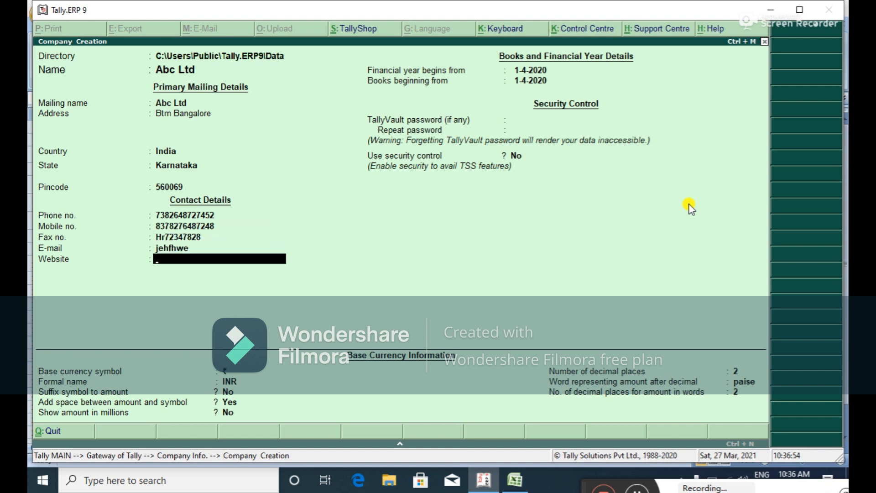
{"action": "key", "text": "Return"}
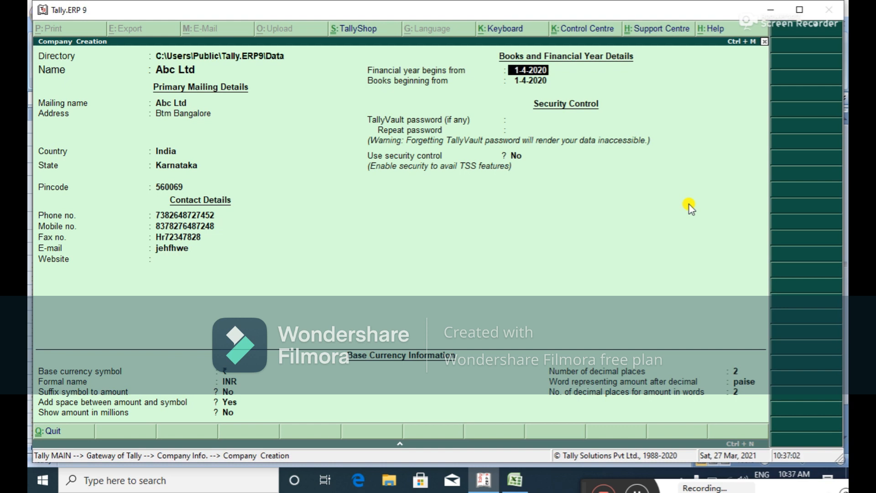
{"action": "key", "text": "Return"}
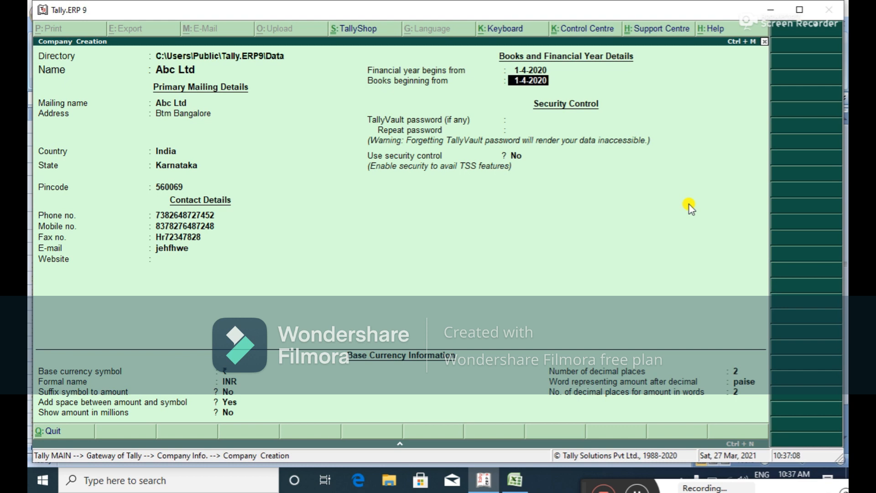
{"action": "key", "text": "Return"}
{"action": "key", "text": "Return"}
{"action": "key", "text": "Return"}
{"action": "key", "text": "Return"}
{"action": "key", "text": "Return"}
{"action": "key", "text": "Return"}
{"action": "key", "text": "Return"}
{"action": "key", "text": "Return"}
{"action": "key", "text": "Return"}
{"action": "key", "text": "Return"}
{"action": "key", "text": "Return"}
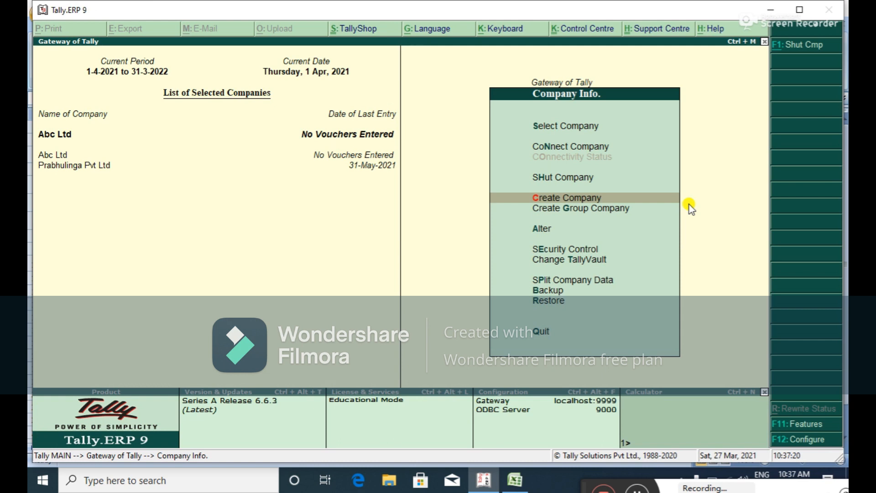
Shut the Prabhulinga Pvt Ltd company, leaving only Abc Ltd loaded.
{"action": "key", "text": "Escape"}
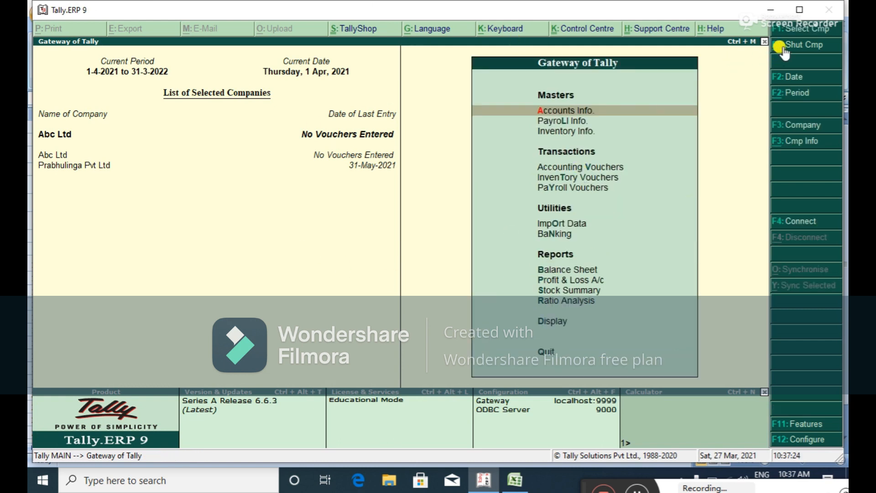
{"action": "left_click", "coordinate": [798, 44]}
{"action": "key", "text": "Down"}
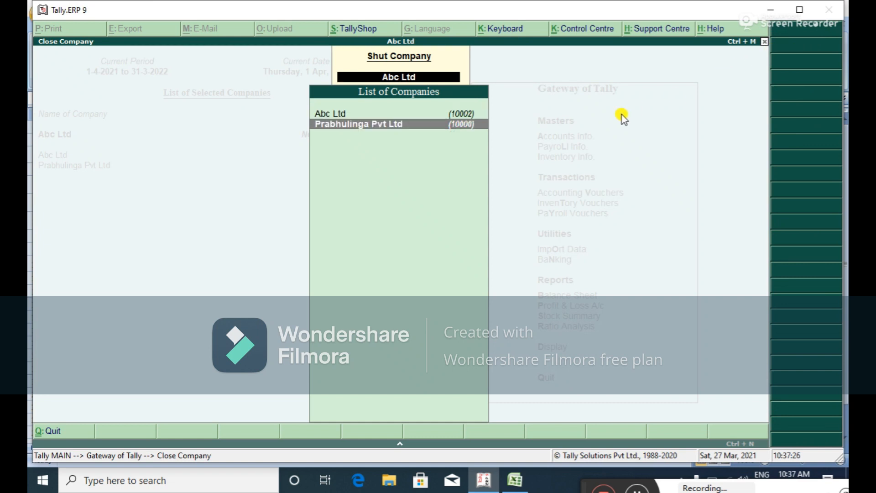
{"action": "key", "text": "Return"}
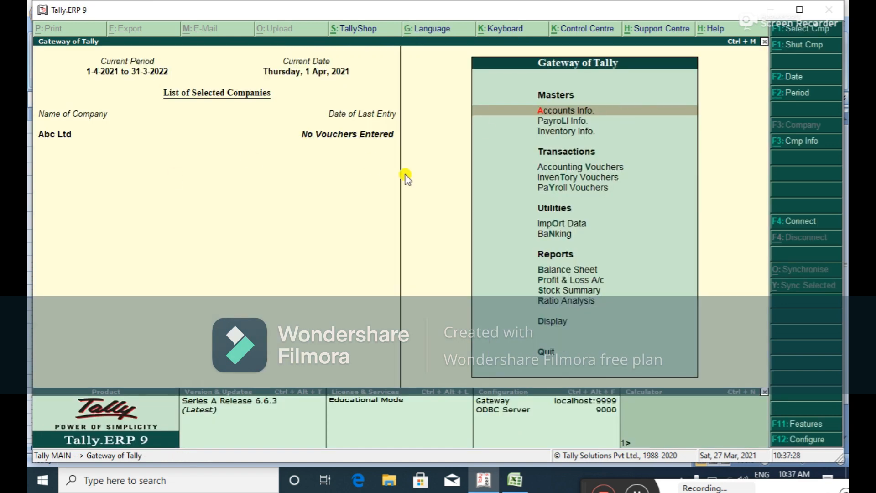
Open Multiple Ledgers creation from Accounts Info after leaving single ledger creation.
{"action": "key", "text": "Return"}
{"action": "key", "text": "Down"}
{"action": "key", "text": "Return"}
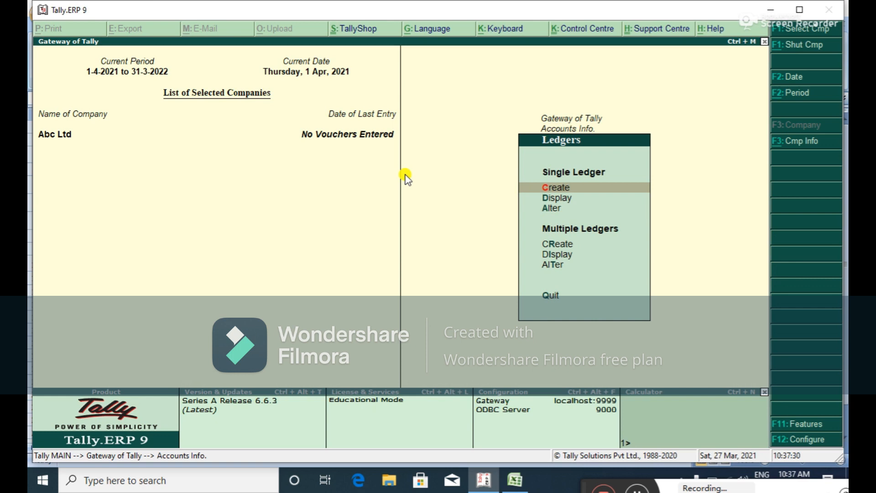
{"action": "key", "text": "Return"}
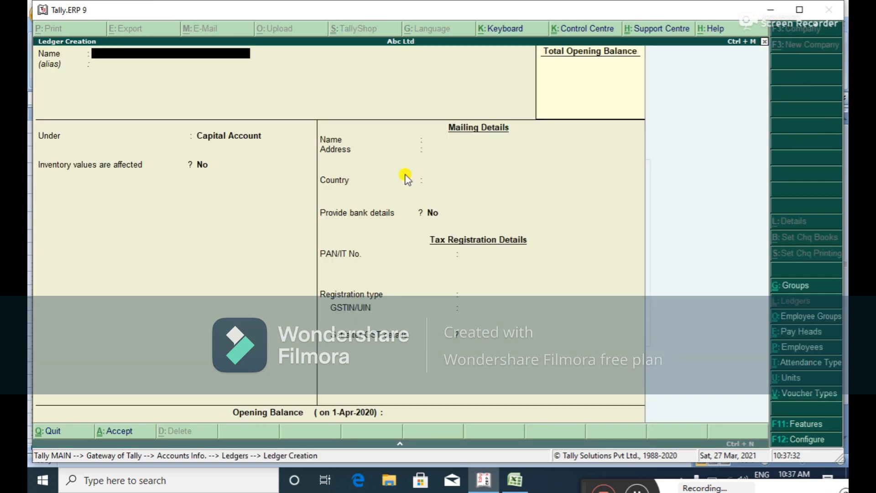
{"action": "key", "text": "Escape"}
{"action": "key", "text": "Return"}
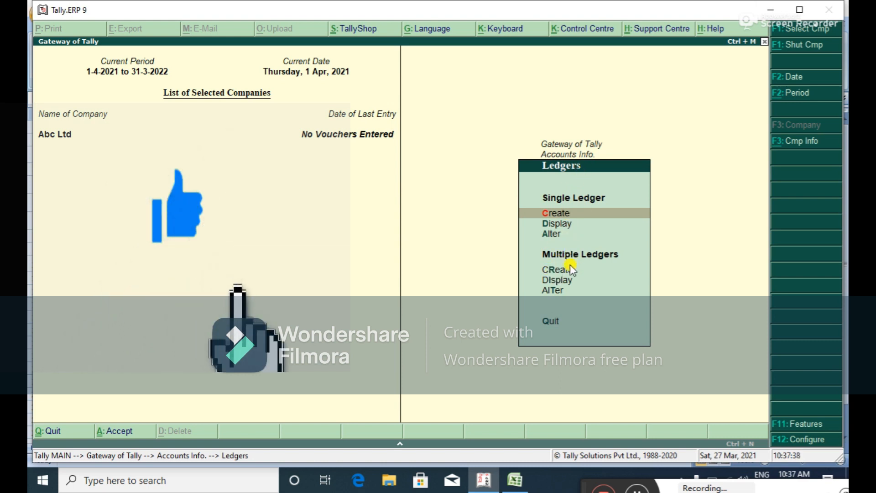
{"action": "left_click", "coordinate": [556, 268]}
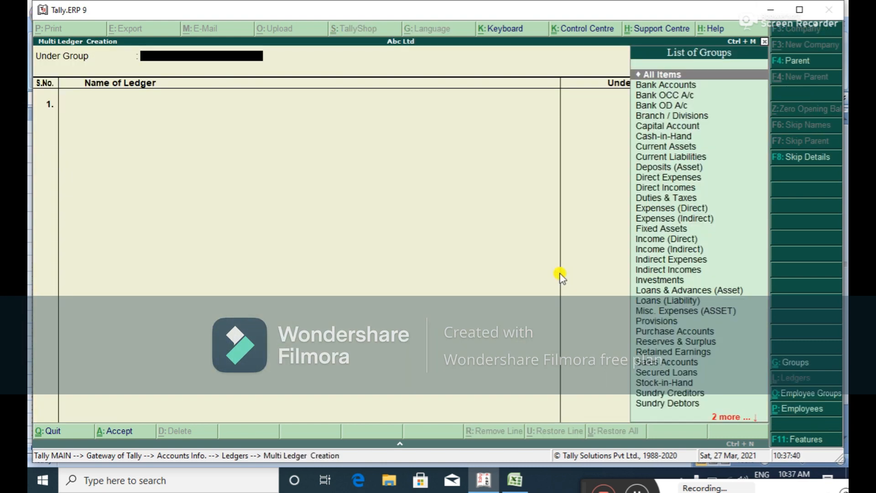
Set Under Group to All Items and enter Capital as the first ledger name.
{"action": "key", "text": "Return"}
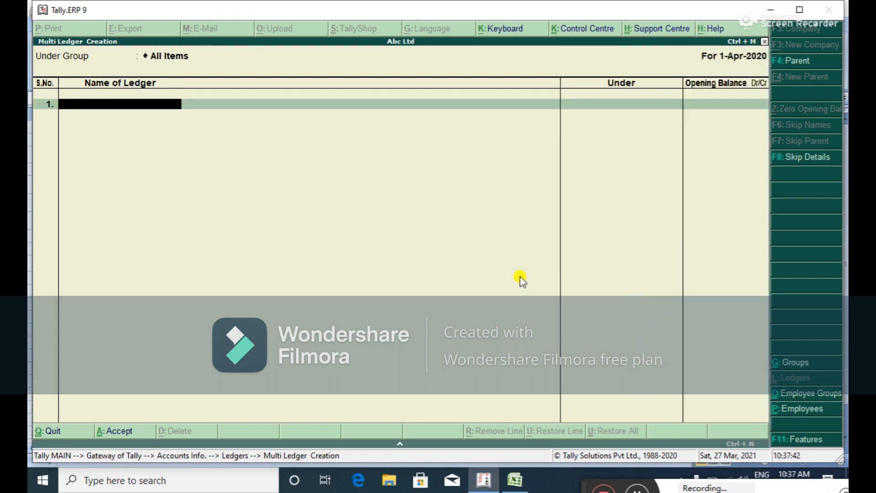
{"action": "type", "text": "Capital"}
{"action": "key", "text": "Return"}
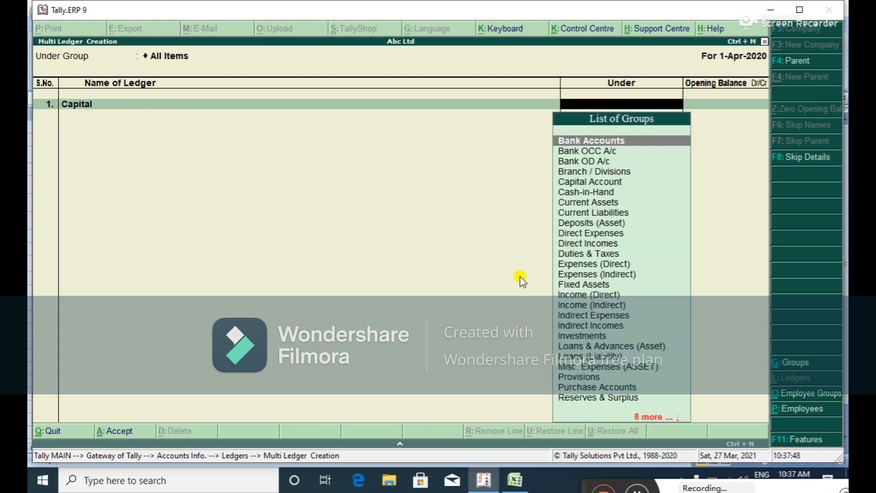
{"action": "key", "text": "alt+Tab"}
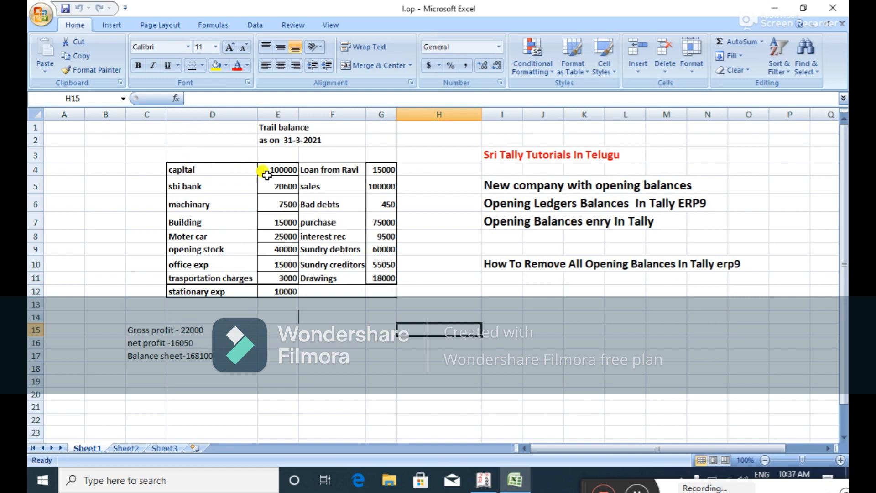
{"action": "key", "text": "alt+Tab"}
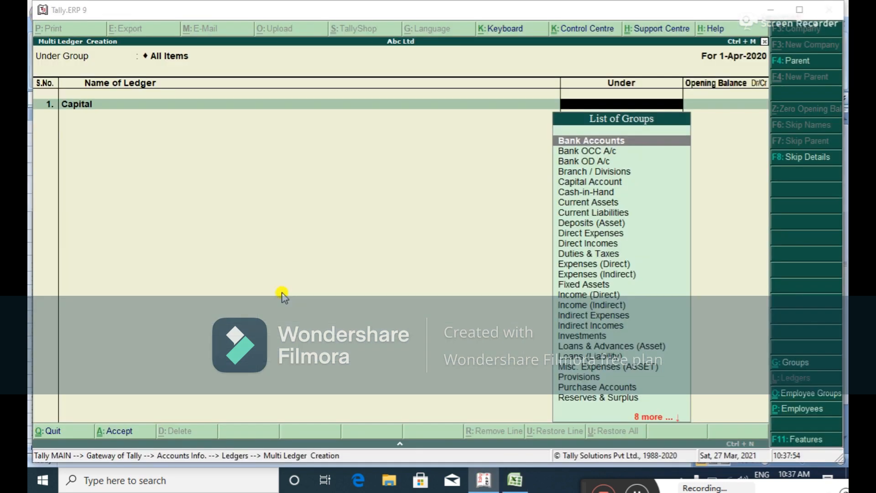
{"action": "key", "text": "alt+Tab"}
{"action": "key", "text": "alt+Tab"}
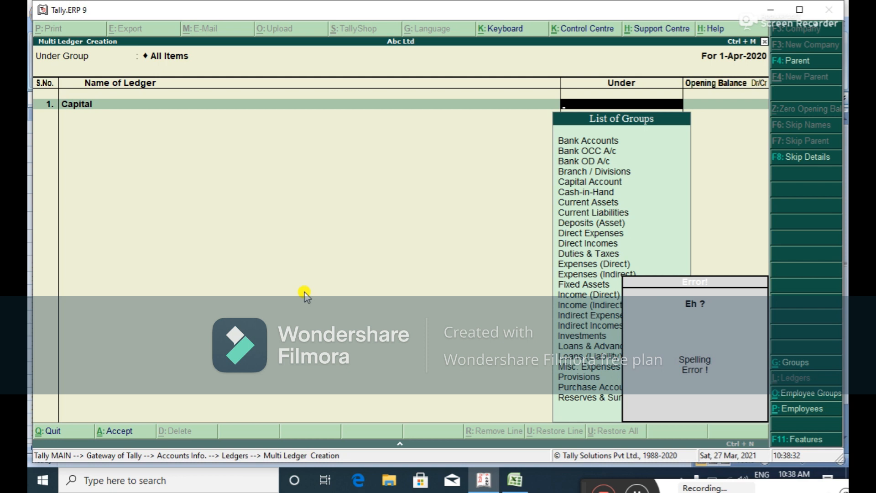
Put Capital under Capital Account with a 1,00,000 Cr opening balance.
{"action": "type", "text": "Ca"}
{"action": "key", "text": "Down"}
{"action": "key", "text": "Return"}
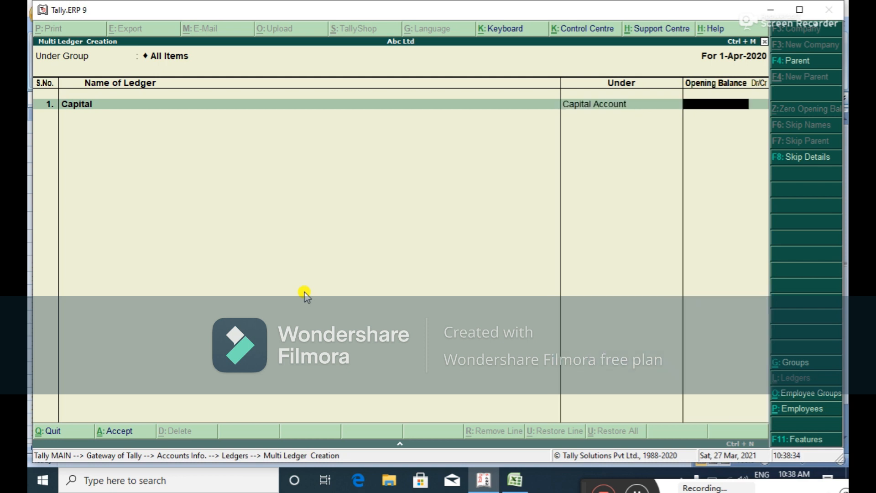
{"action": "type", "text": "100000"}
{"action": "key", "text": "Return"}
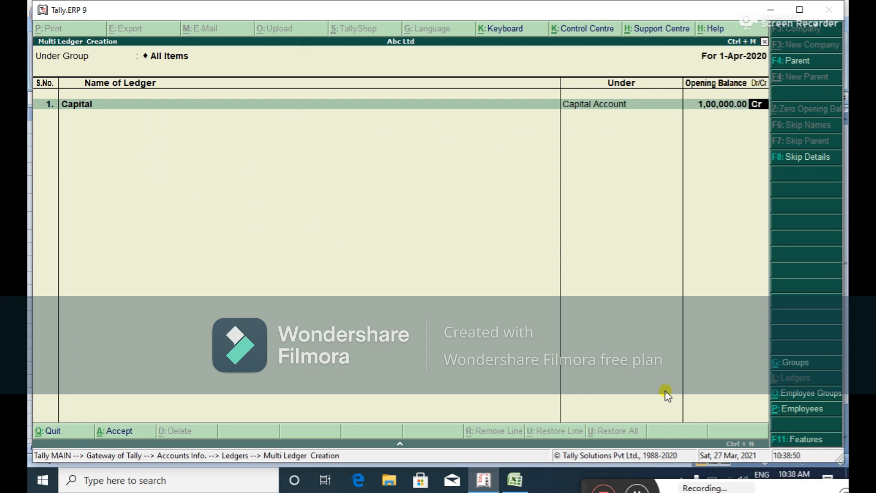
{"action": "key", "text": "Return"}
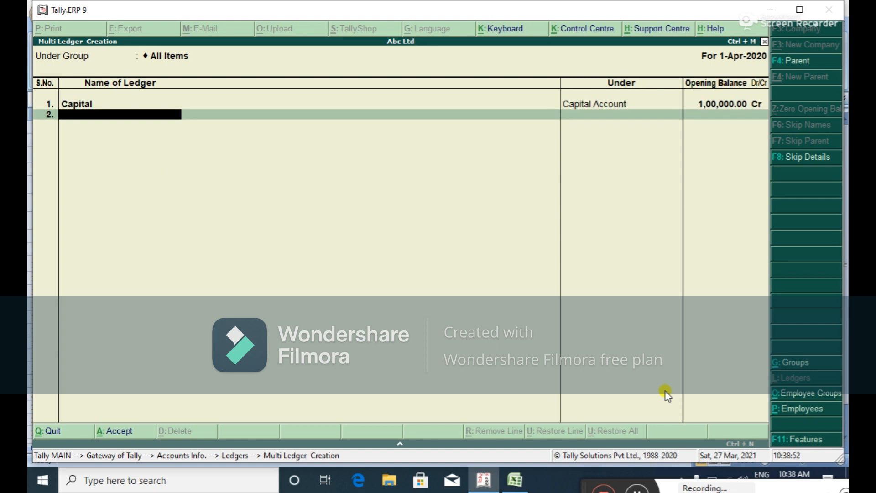
{"action": "key", "text": "alt+Tab"}
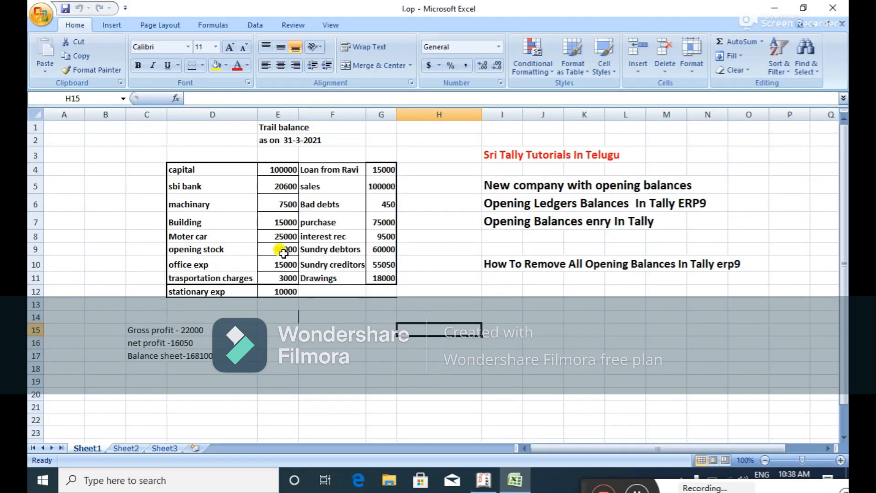
{"action": "key", "text": "alt+Tab"}
Add the Sbi Bank ledger under Bank Accounts with a 20,600 Dr opening balance.
{"action": "type", "text": "Sbi Bank"}
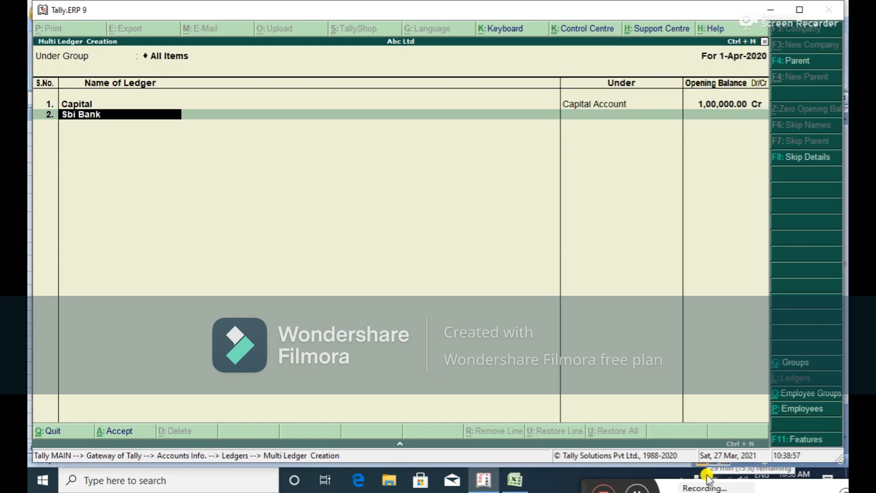
{"action": "key", "text": "Return"}
{"action": "type", "text": "Ba"}
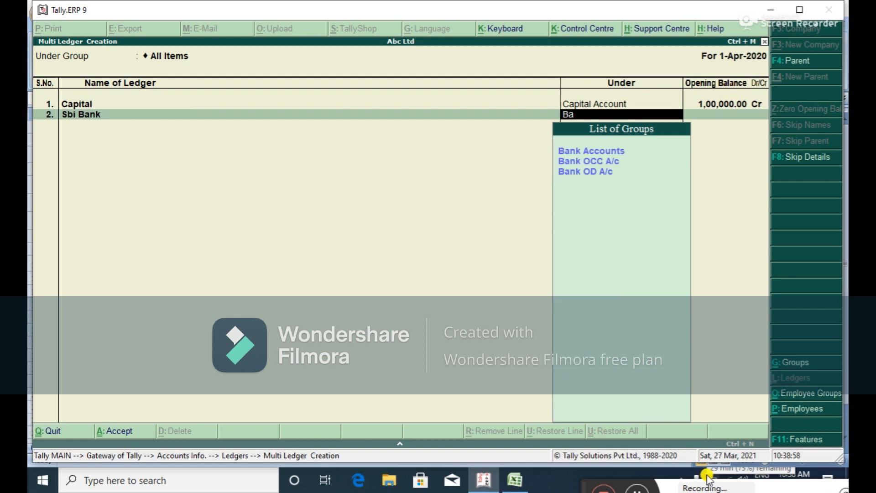
{"action": "key", "text": "Return"}
{"action": "left_click", "coordinate": [525, 488]}
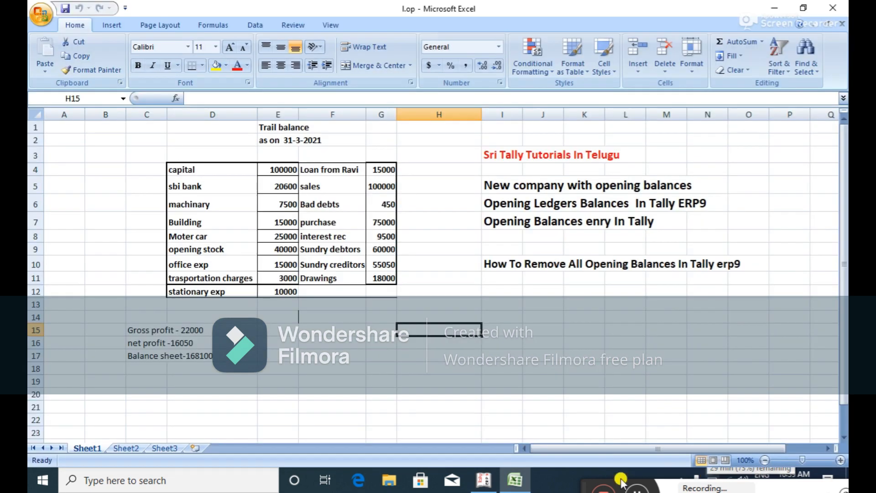
{"action": "left_click", "coordinate": [525, 488]}
{"action": "type", "text": "20"}
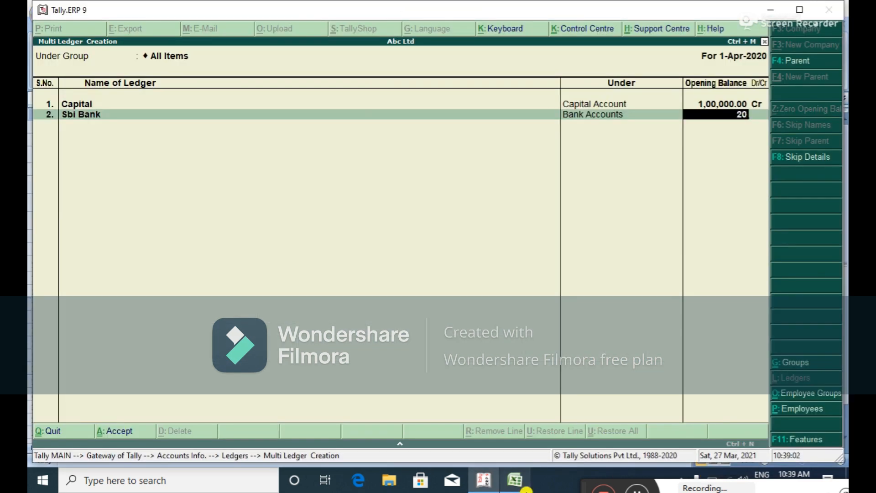
{"action": "type", "text": ",600"}
{"action": "key", "text": "Return"}
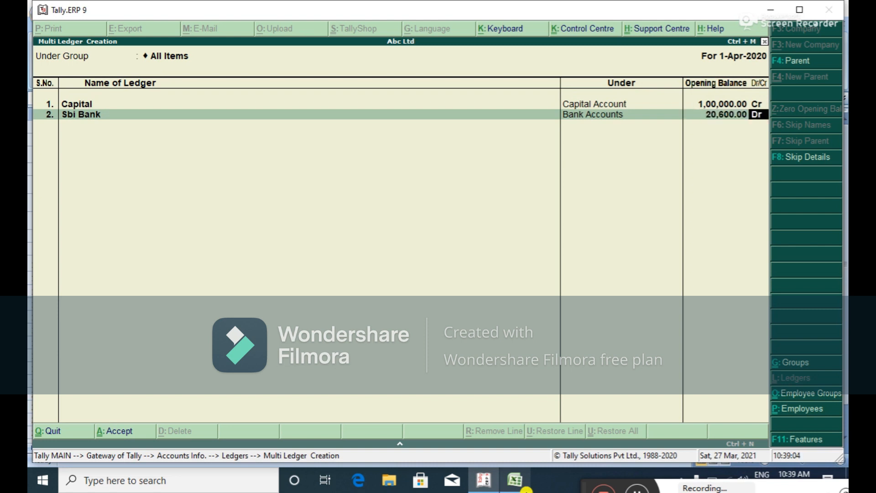
{"action": "key", "text": "Return"}
{"action": "left_click", "coordinate": [526, 489]}
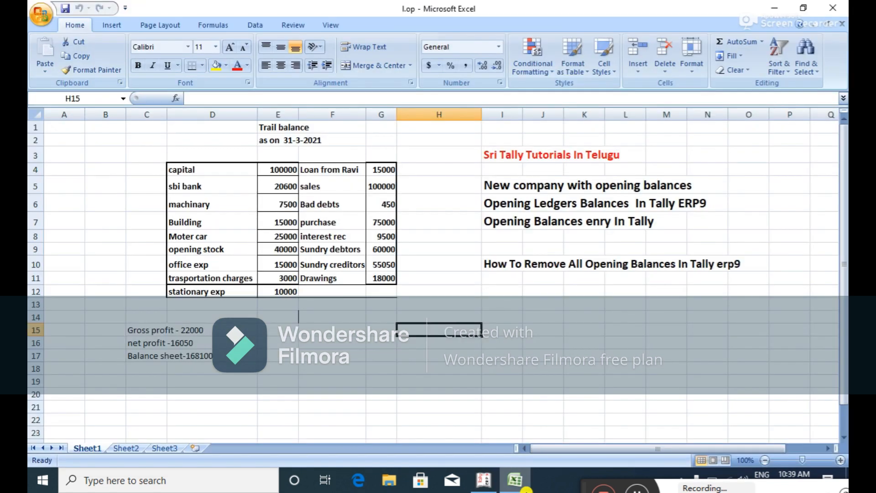
{"action": "left_click", "coordinate": [526, 489]}
Add Machinary under Fixed Assets at 7,500 Dr and begin the Building ledger name.
{"action": "type", "text": "Machina"}
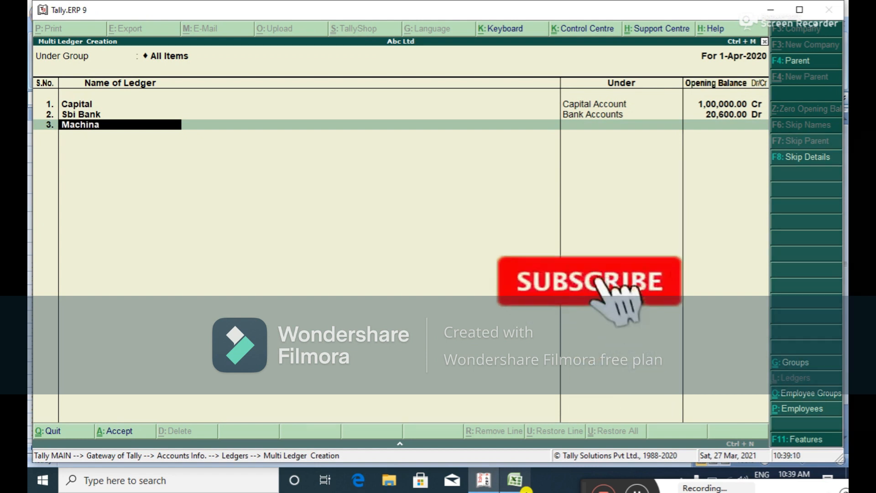
{"action": "type", "text": "ry"}
{"action": "key", "text": "Return"}
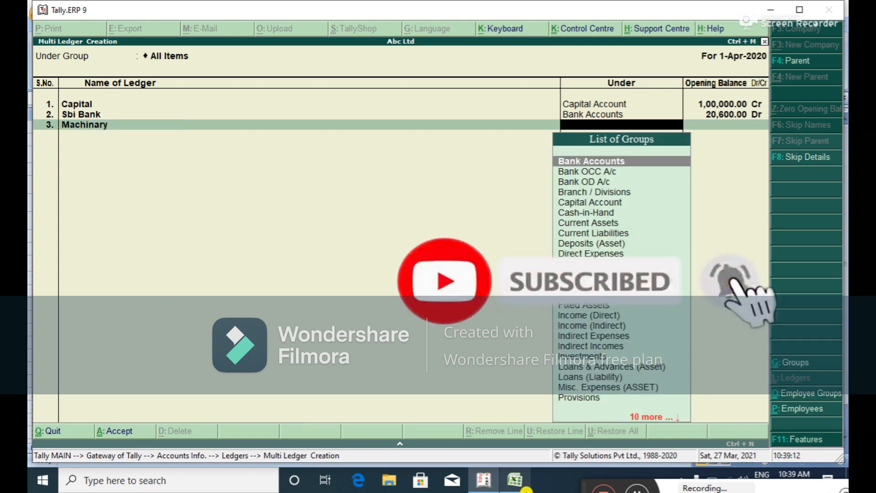
{"action": "type", "text": "f"}
{"action": "key", "text": "Return"}
{"action": "left_click", "coordinate": [527, 489]}
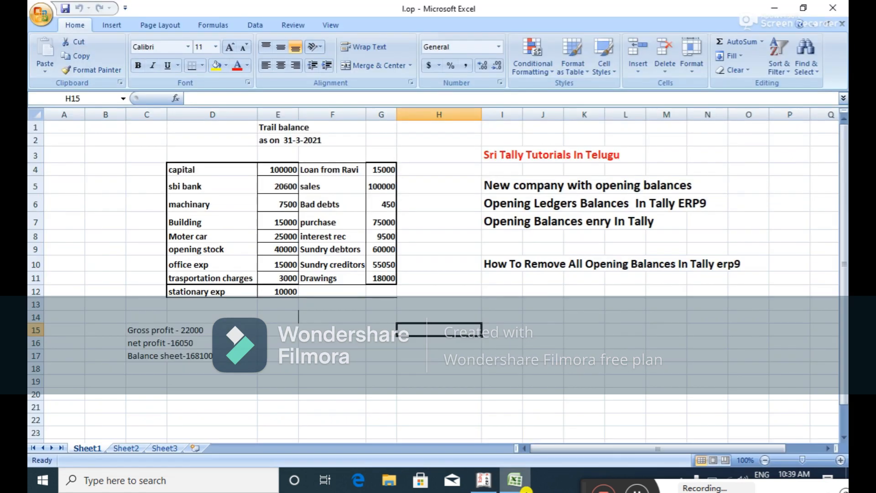
{"action": "key", "text": "alt+Tab"}
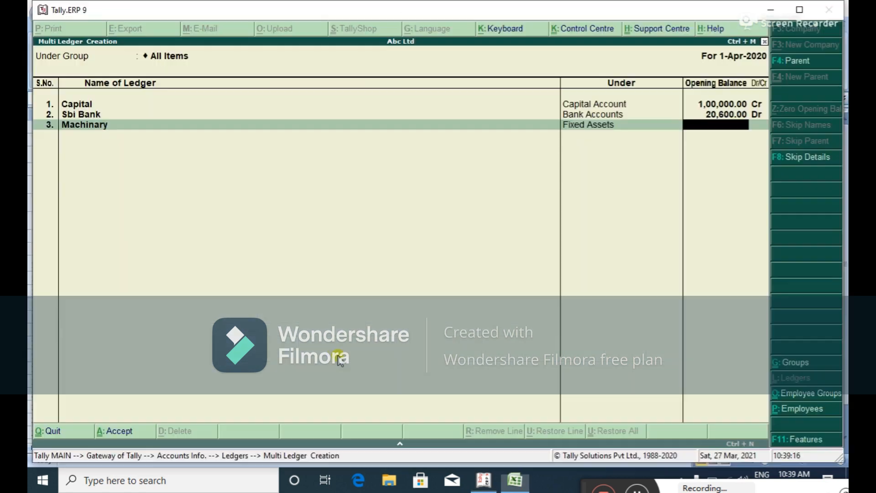
{"action": "type", "text": "7,500"}
{"action": "key", "text": "Return"}
{"action": "key", "text": "Return"}
{"action": "key", "text": "alt+Tab"}
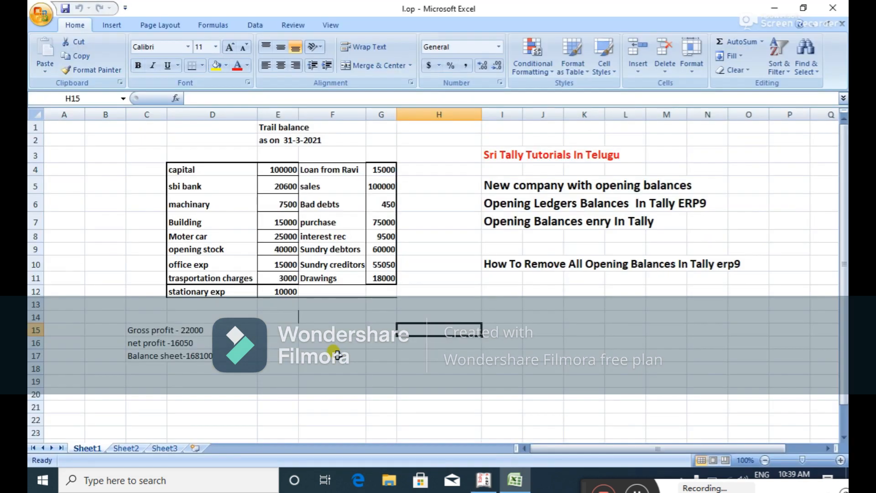
{"action": "key", "text": "alt+Tab"}
{"action": "type", "text": "Bu"}
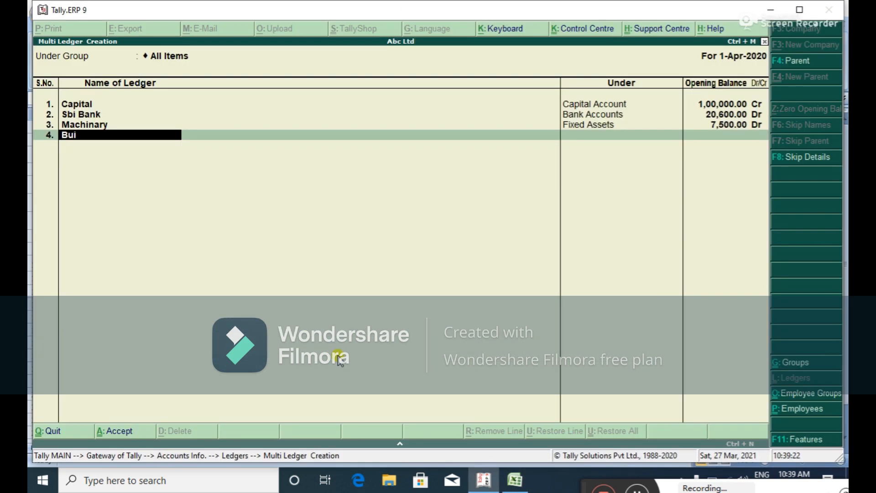
{"action": "type", "text": "ilding"}
Put Building under Fixed Assets with a 15,000 Dr opening balance.
{"action": "key", "text": "Return"}
{"action": "type", "text": "F"}
{"action": "key", "text": "Return"}
{"action": "key", "text": "alt+Tab"}
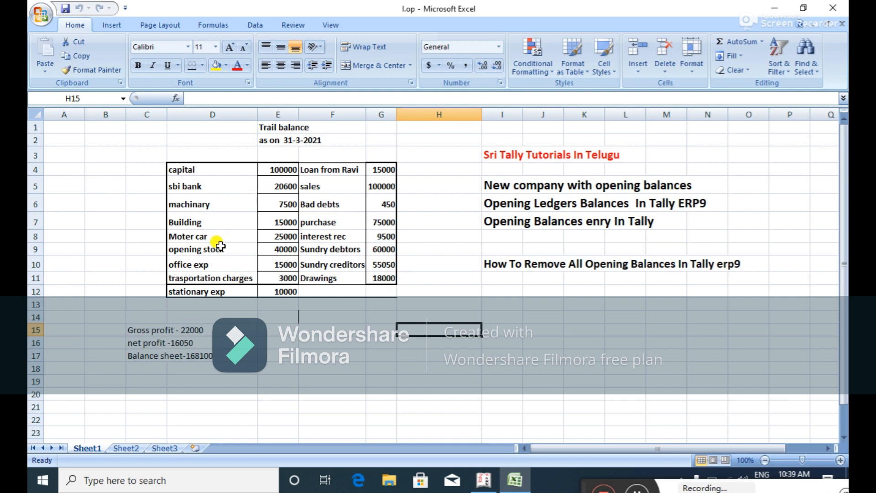
{"action": "key", "text": "alt+Tab"}
{"action": "type", "text": "15000"}
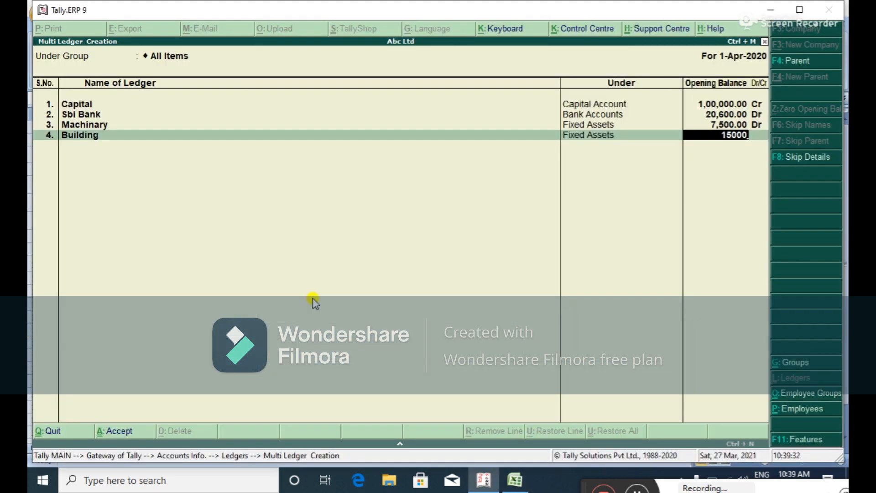
{"action": "key", "text": "Return"}
{"action": "key", "text": "Return"}
{"action": "key", "text": "alt+Tab"}
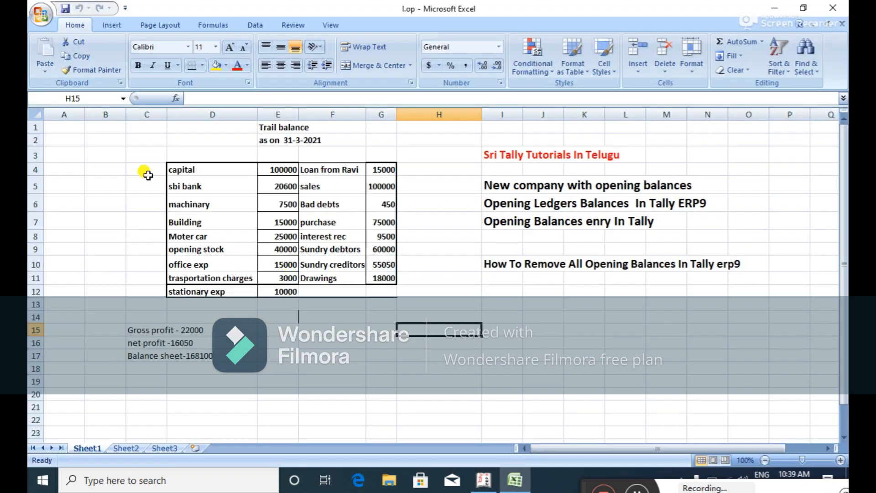
{"action": "key", "text": "alt+Tab"}
Add the Motar Car ledger under Fixed Assets with a 25,000 Dr opening balance.
{"action": "type", "text": "M"}
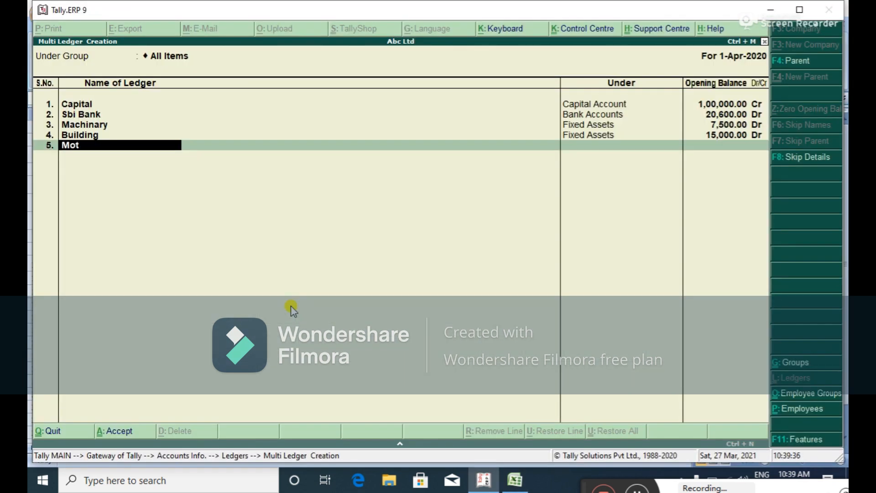
{"action": "type", "text": "otar Car"}
{"action": "key", "text": "Return"}
{"action": "type", "text": "fix"}
{"action": "key", "text": "Return"}
{"action": "key", "text": "alt+Tab"}
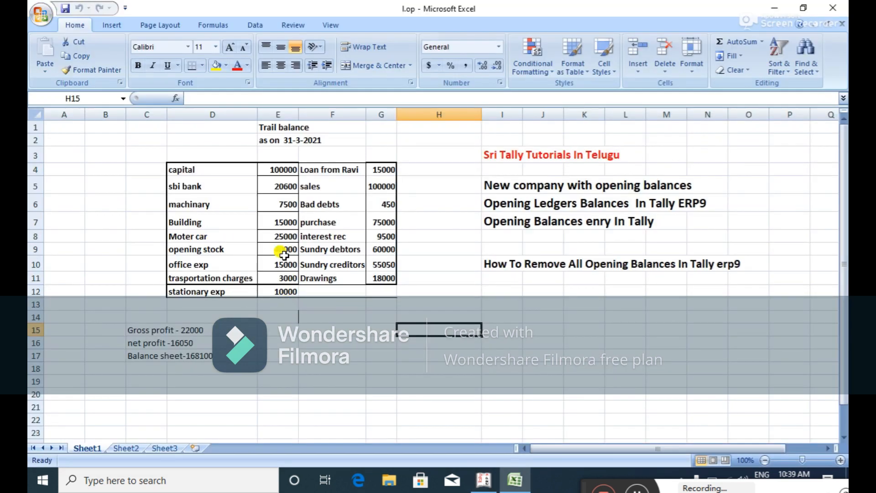
{"action": "key", "text": "alt+Tab"}
{"action": "type", "text": "25,000"}
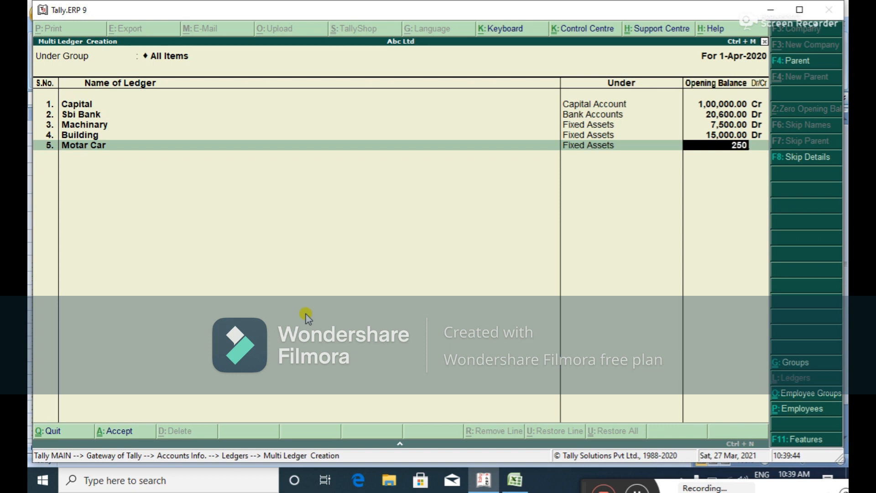
{"action": "key", "text": "Return"}
{"action": "key", "text": "Return"}
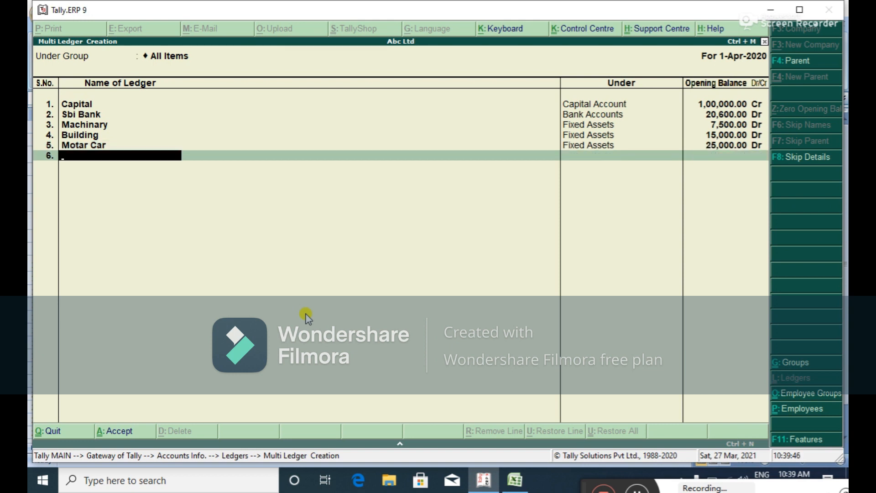
{"action": "key", "text": "alt+Tab"}
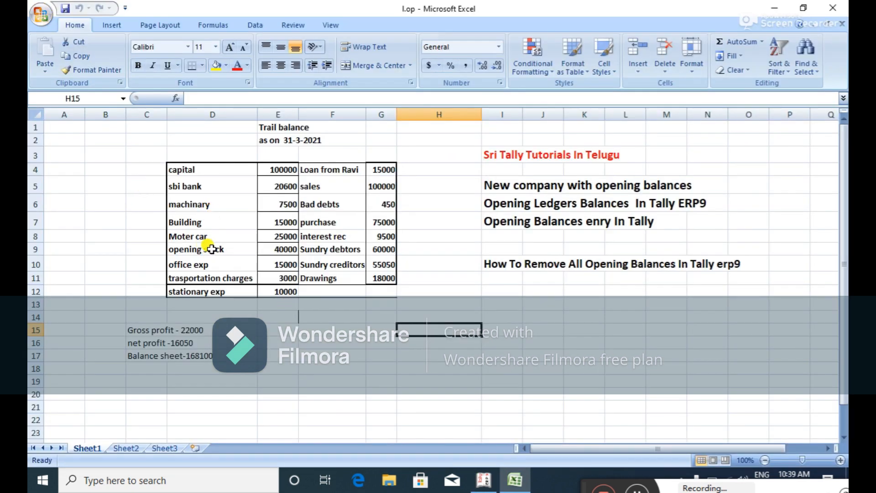
{"action": "key", "text": "alt+Tab"}
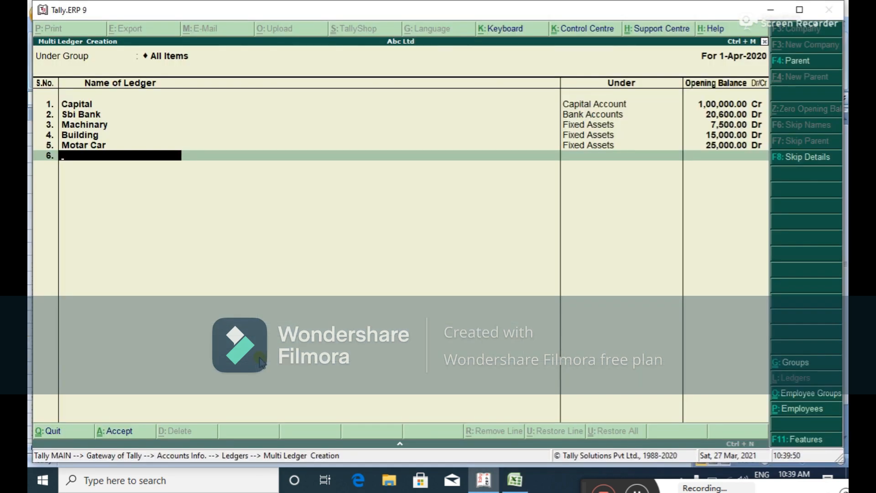
Add the Opening Stock ledger under Stock-in-Hand with a 40,000 Dr opening balance.
{"action": "type", "text": "Opening Stock"}
{"action": "key", "text": "Return"}
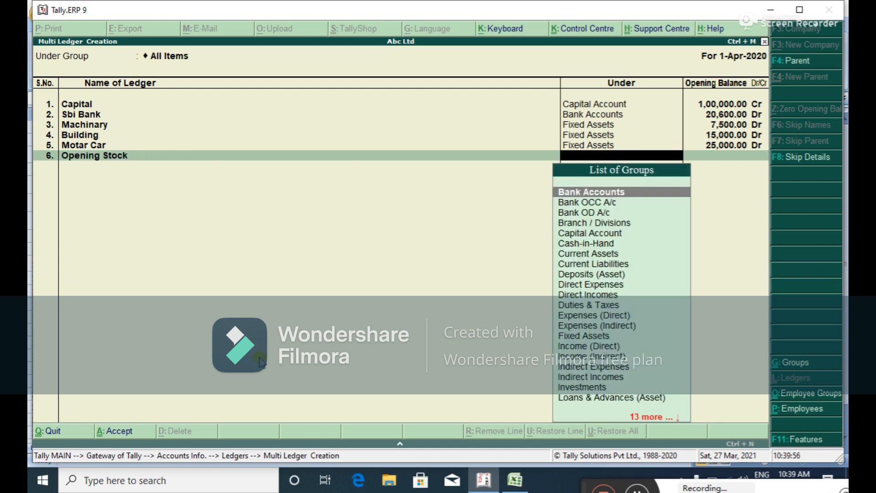
{"action": "type", "text": "st"}
{"action": "key", "text": "Return"}
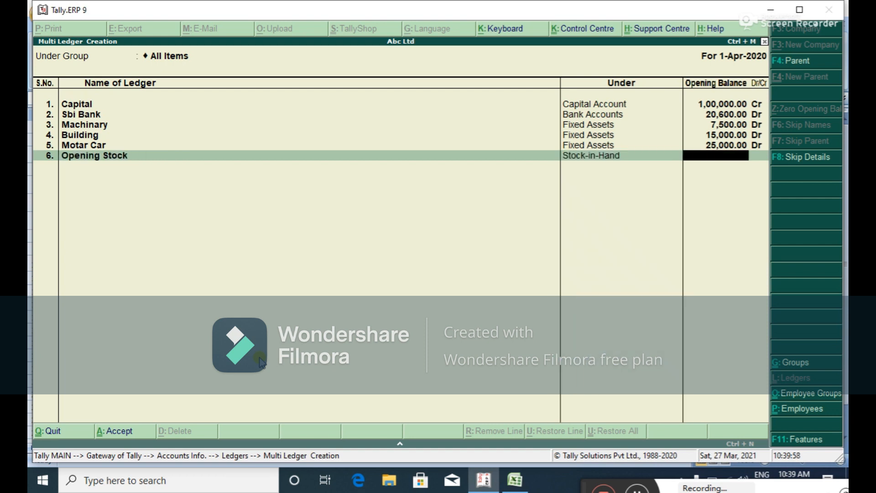
{"action": "key", "text": "alt+Tab"}
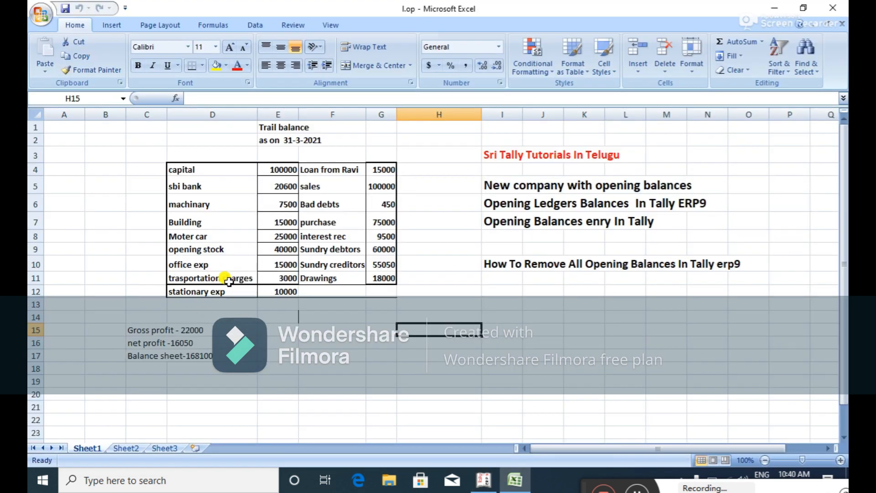
{"action": "key", "text": "alt+Tab"}
{"action": "type", "text": "40000"}
{"action": "key", "text": "Return"}
{"action": "key", "text": "Return"}
{"action": "key", "text": "alt+Tab"}
{"action": "key", "text": "alt+Tab"}
Add Office Exp under Indirect Expenses with a 15,000 Dr opening balance.
{"action": "type", "text": "Of"}
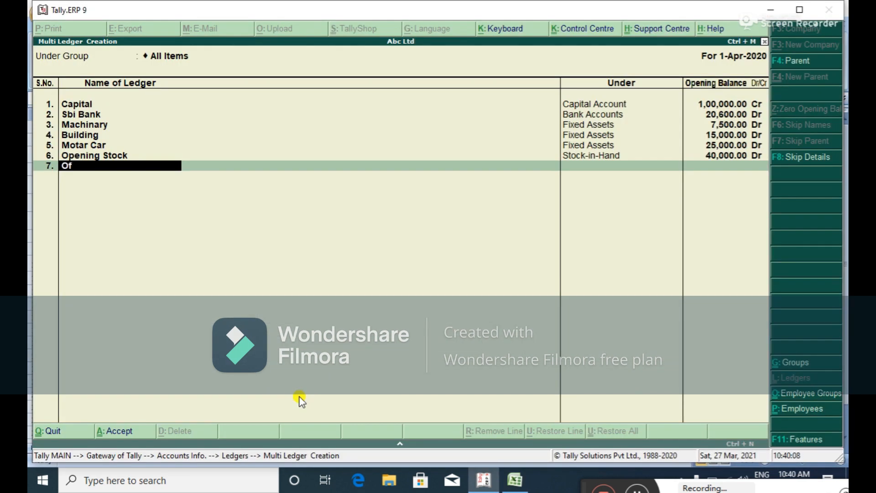
{"action": "type", "text": "fice Exp"}
{"action": "key", "text": "Return"}
{"action": "type", "text": "In"}
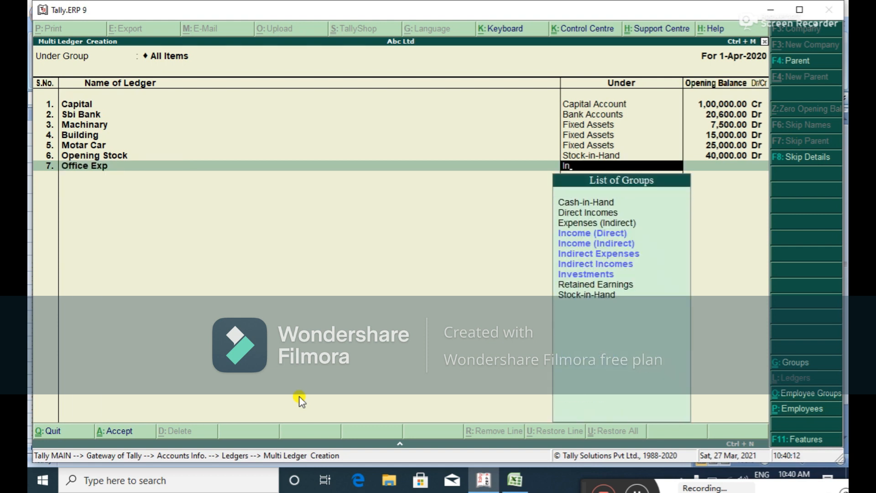
{"action": "key", "text": "Down"}
{"action": "key", "text": "Down"}
{"action": "key", "text": "Return"}
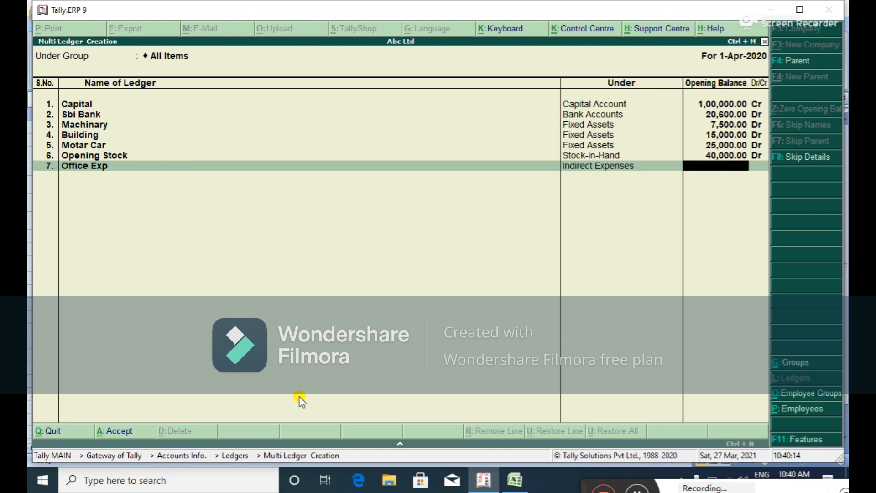
{"action": "key", "text": "alt+Tab"}
{"action": "key", "text": "alt+Tab"}
{"action": "type", "text": "15,000"}
{"action": "key", "text": "Return"}
{"action": "key", "text": "Return"}
{"action": "key", "text": "alt+Tab"}
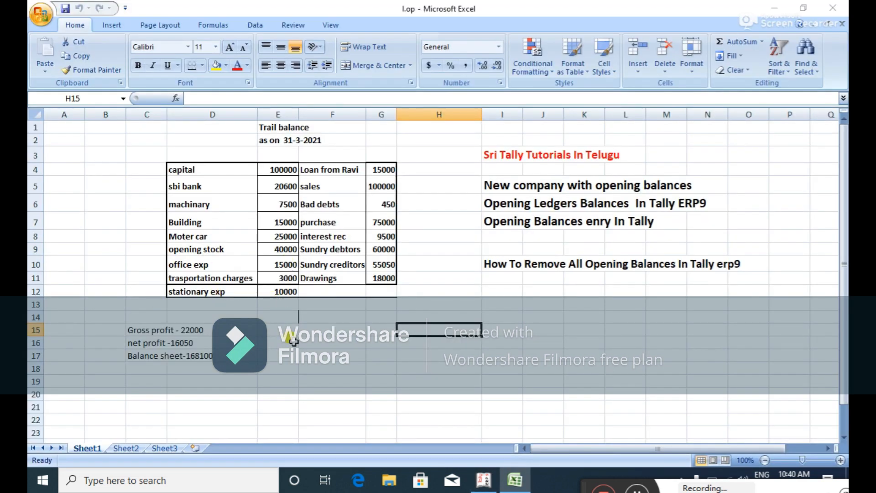
Add Trasportation Charges under Indirect Expenses with a 3,000 Dr opening balance.
{"action": "key", "text": "alt+Tab"}
{"action": "type", "text": "Trasportation Charges"}
{"action": "key", "text": "Return"}
{"action": "type", "text": "I"}
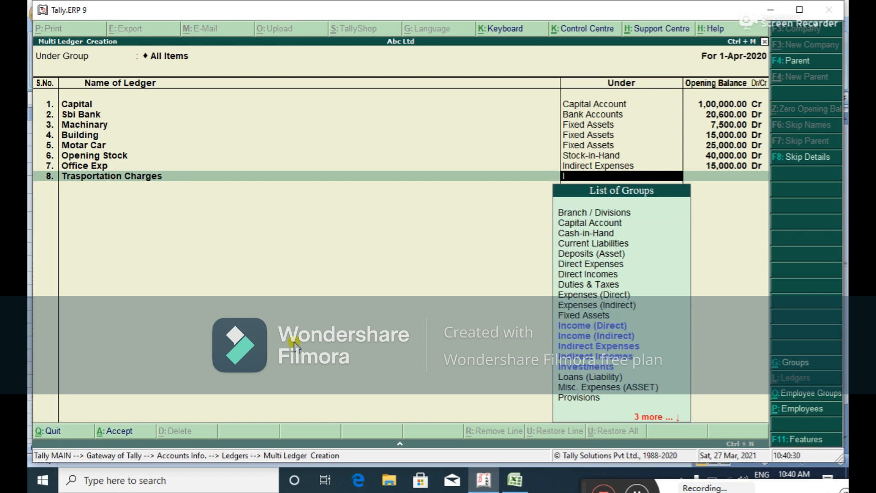
{"action": "type", "text": "n"}
{"action": "key", "text": "Down"}
{"action": "key", "text": "Down"}
{"action": "key", "text": "Down"}
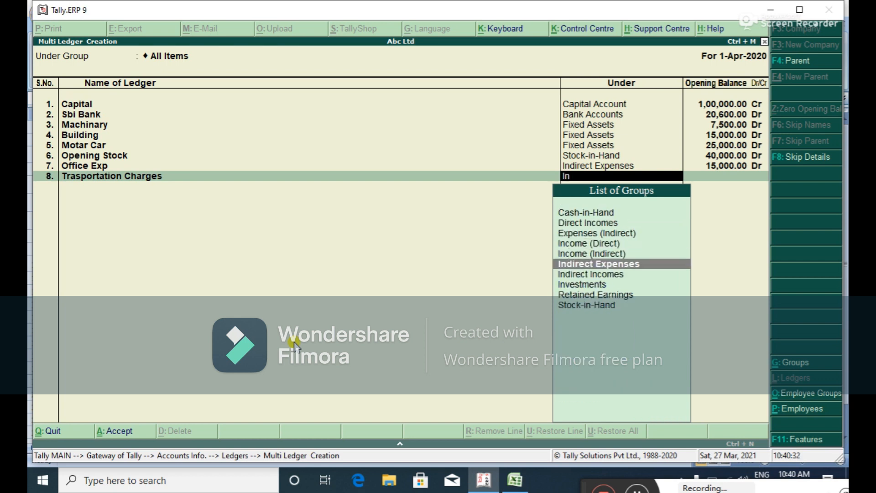
{"action": "key", "text": "Return"}
{"action": "key", "text": "alt+Tab"}
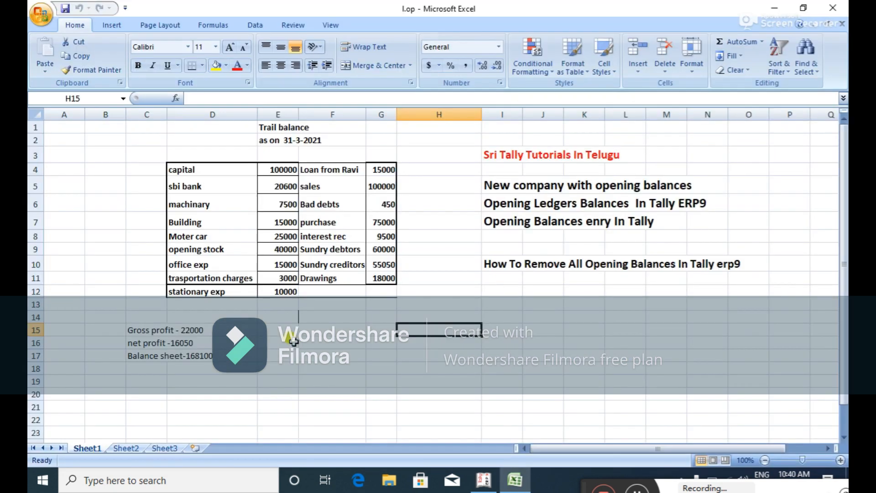
{"action": "key", "text": "alt+Tab"}
{"action": "type", "text": "3,000"}
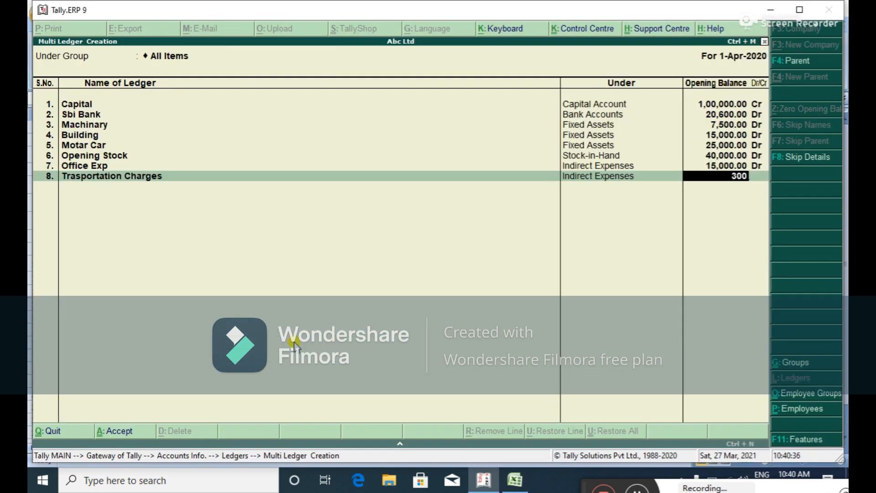
{"action": "key", "text": "Return"}
{"action": "key", "text": "Return"}
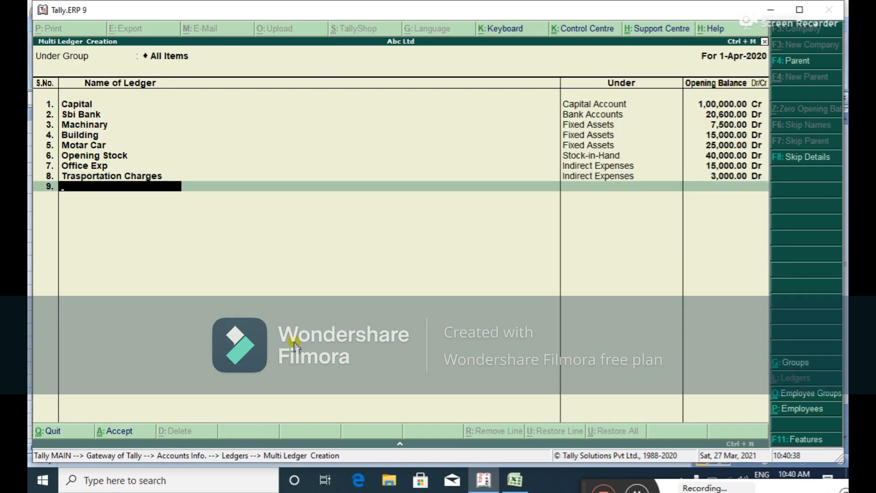
Enter the ninth ledger's name for the loan from the lender, ready for its group.
{"action": "key", "text": "alt+Tab"}
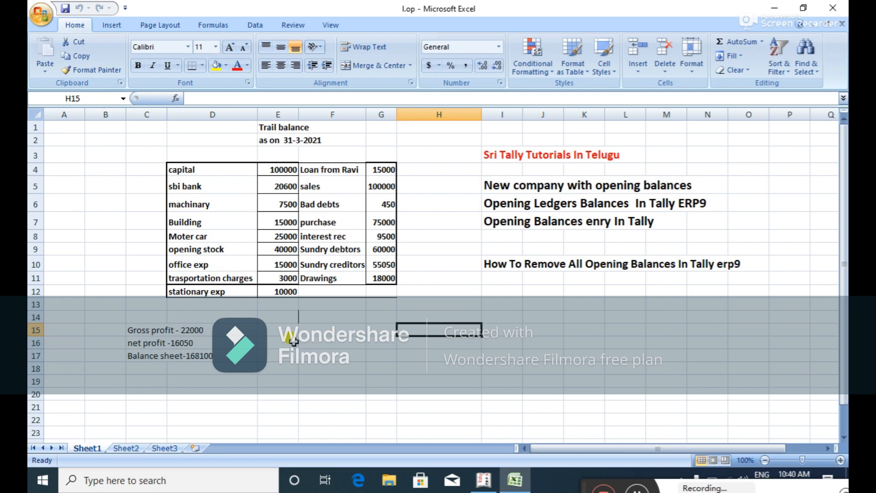
{"action": "key", "text": "alt+Tab"}
{"action": "type", "text": "Loan from Ravi"}
{"action": "key", "text": "Return"}
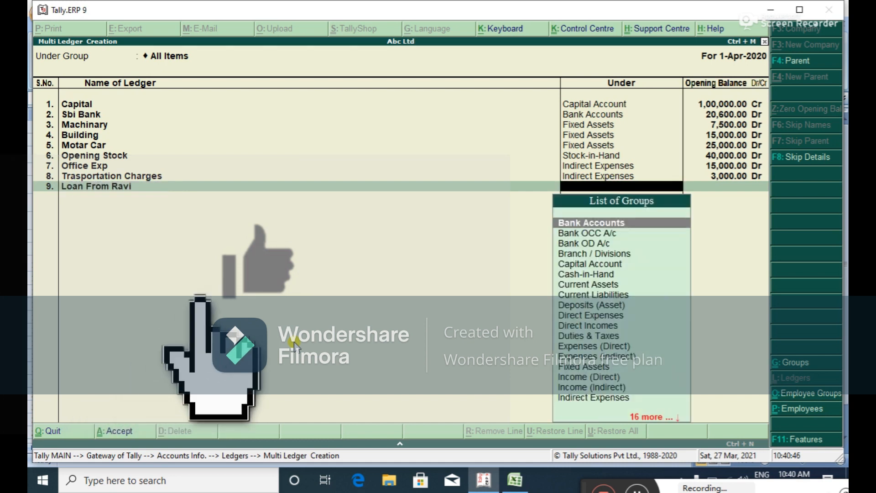
Put the loan ledger under Unsecured Loans with a 15,000 Cr opening balance.
{"action": "type", "text": "U"}
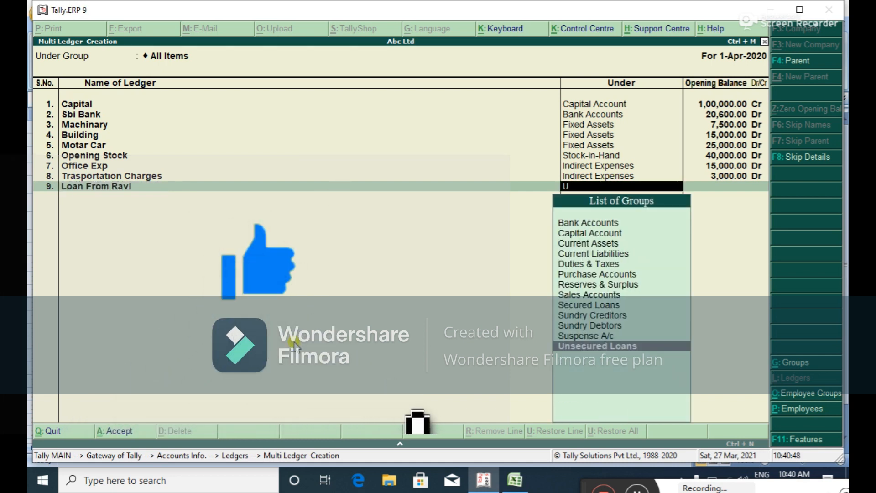
{"action": "key", "text": "Return"}
{"action": "key", "text": "alt+Tab"}
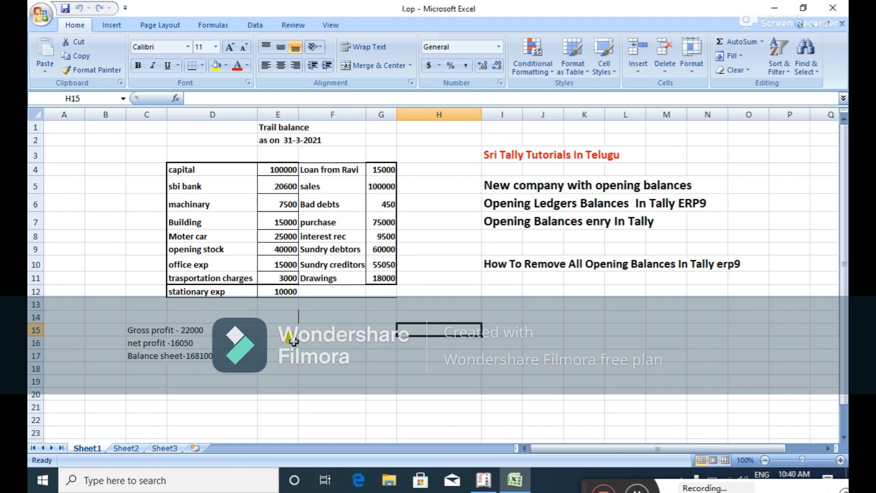
{"action": "key", "text": "alt+Tab"}
{"action": "type", "text": "15,000"}
{"action": "key", "text": "Return"}
{"action": "key", "text": "Return"}
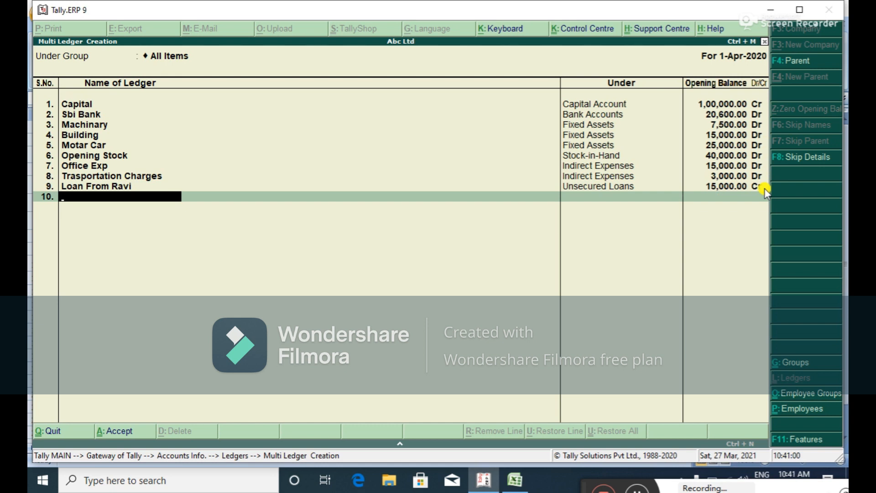
Create the Sales ledger under Sales Accounts with a 1,00,000 opening balance.
{"action": "key", "text": "alt+Tab"}
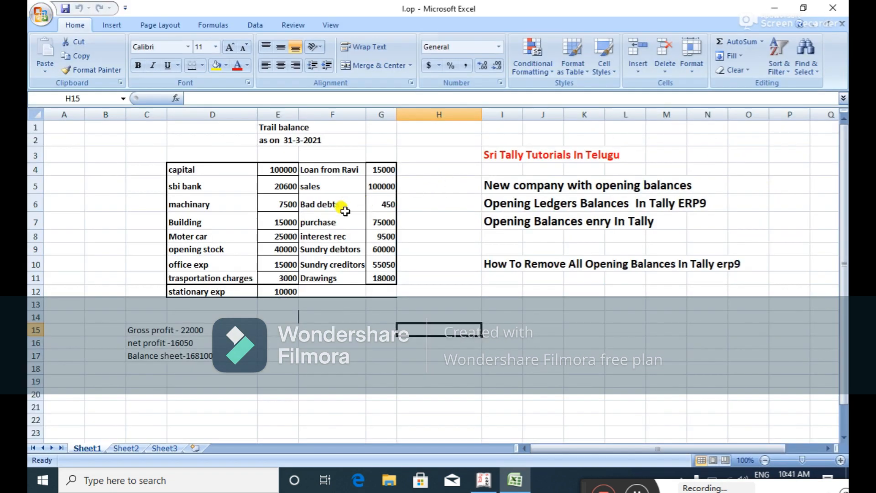
{"action": "key", "text": "alt+Tab"}
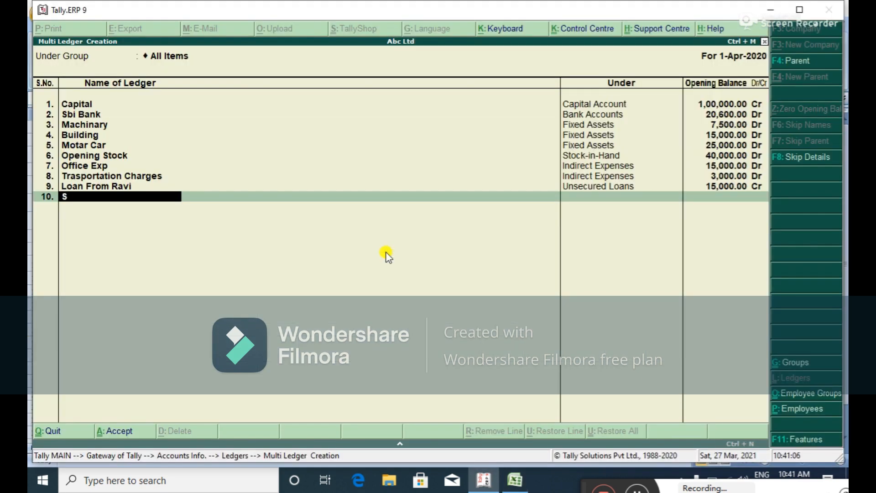
{"action": "type", "text": "es"}
{"action": "key", "text": "Return"}
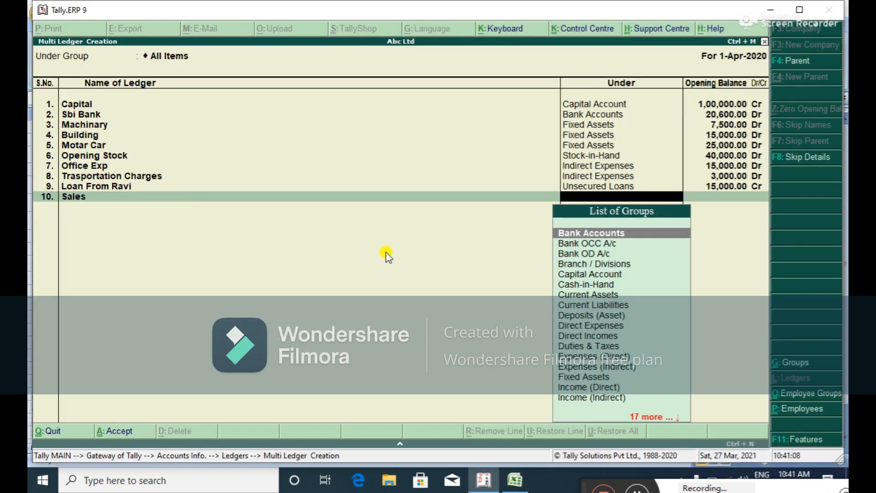
{"action": "type", "text": "Sa"}
{"action": "key", "text": "Return"}
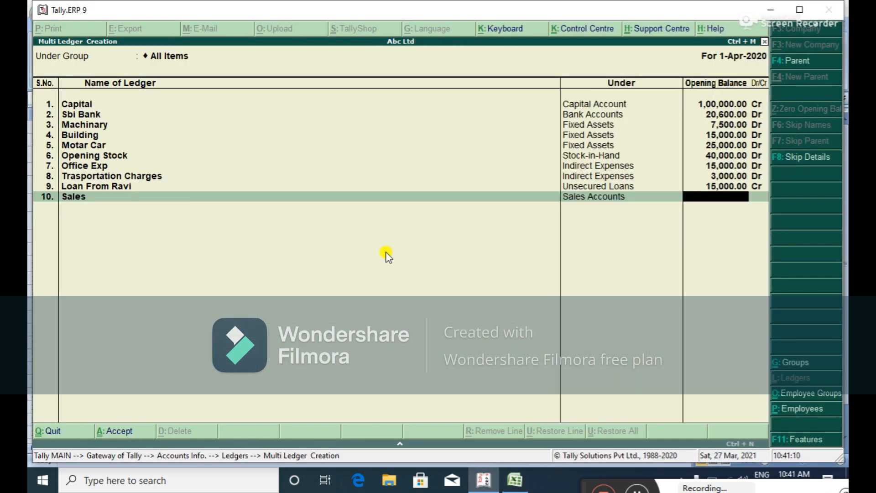
{"action": "key", "text": "Return"}
{"action": "key", "text": "BackSpace"}
{"action": "key", "text": "alt+Tab"}
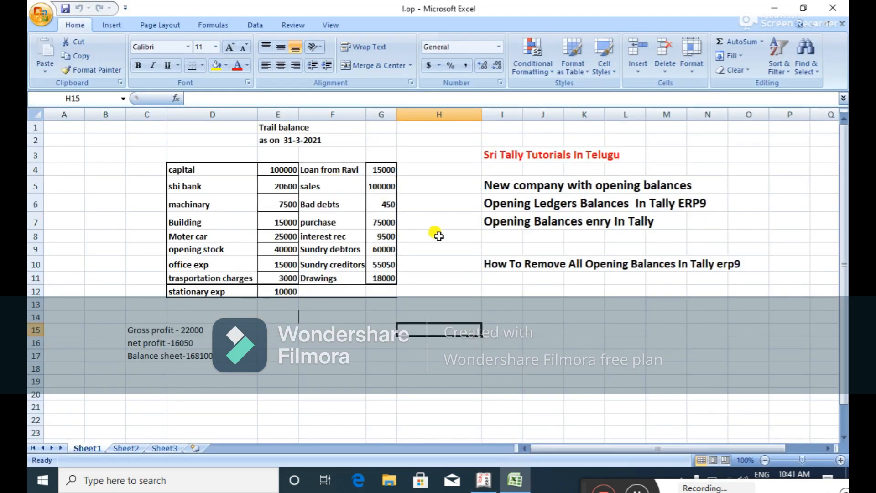
{"action": "key", "text": "alt+Tab"}
{"action": "type", "text": "1,00,000"}
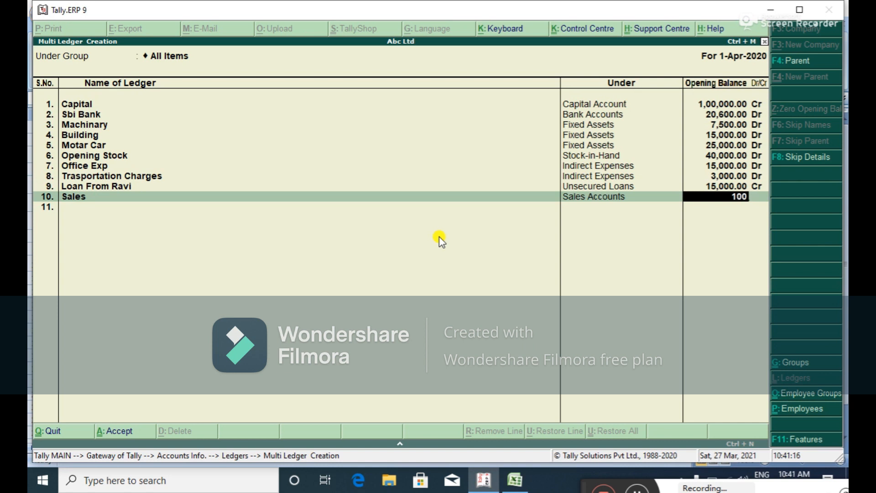
{"action": "key", "text": "Return"}
Keep Sales as credit and add Bad Debts under Indirect Expenses with 450 Dr.
{"action": "key", "text": "Return"}
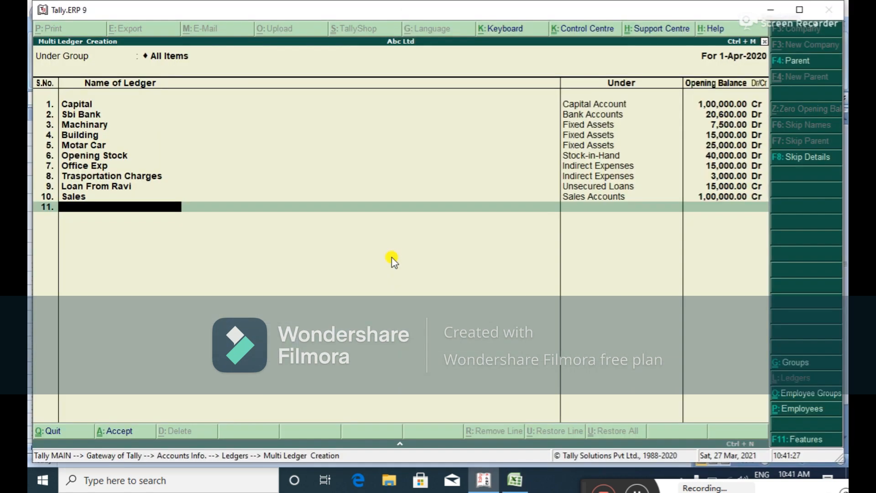
{"action": "type", "text": "Bad Debts"}
{"action": "key", "text": "Return"}
{"action": "type", "text": "In"}
{"action": "key", "text": "Down"}
{"action": "key", "text": "Down"}
{"action": "key", "text": "Down"}
{"action": "key", "text": "Return"}
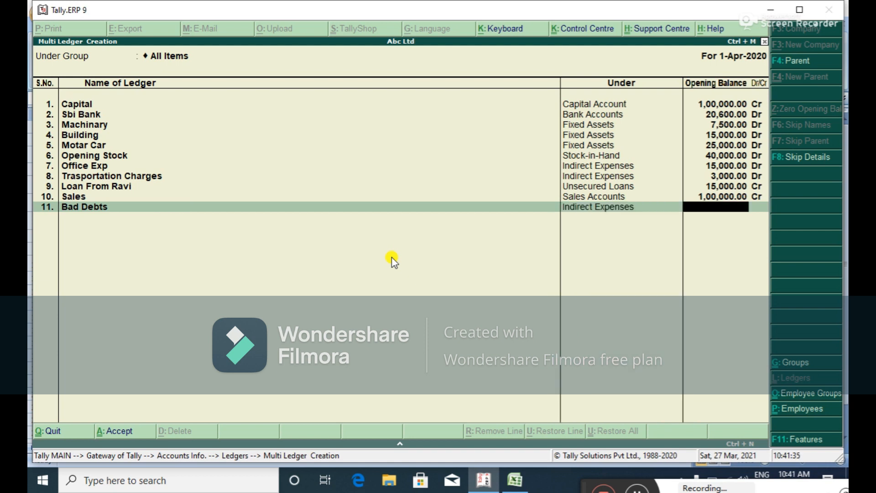
{"action": "key", "text": "alt+Tab"}
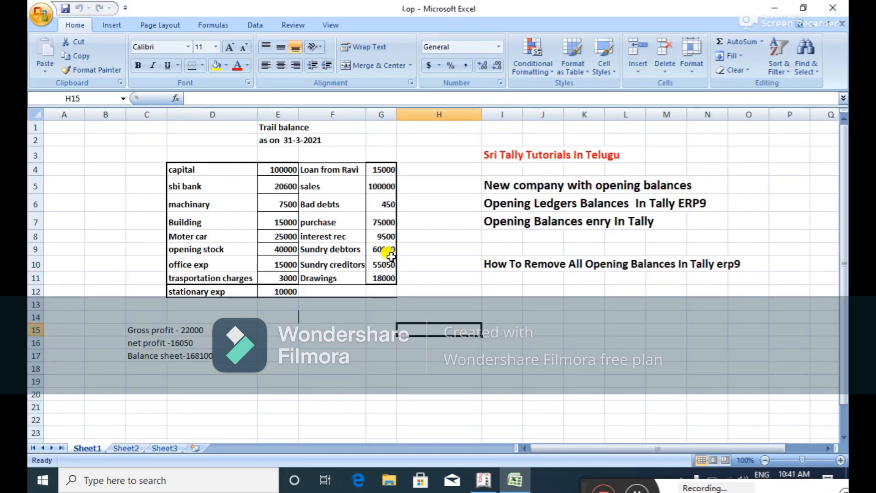
{"action": "key", "text": "alt+Tab"}
{"action": "type", "text": "450"}
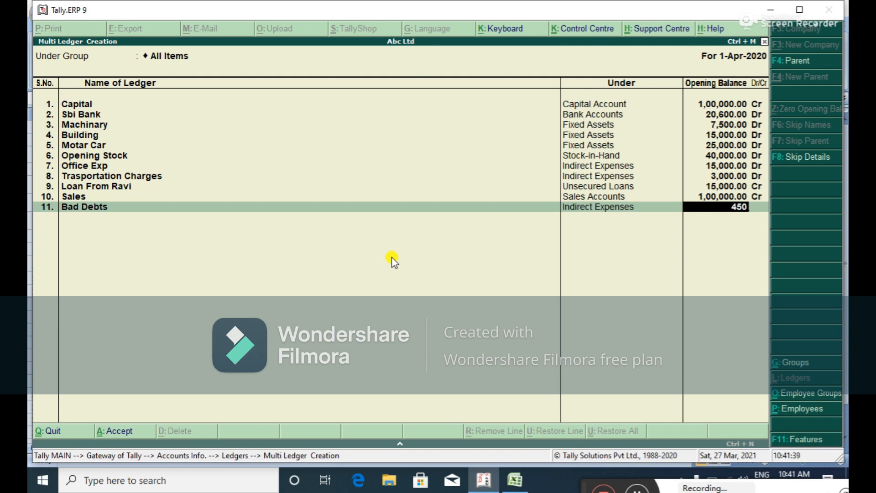
{"action": "key", "text": "Return"}
{"action": "key", "text": "Return"}
Enter Purchase as the next ledger name from the trial balance.
{"action": "key", "text": "alt+Tab"}
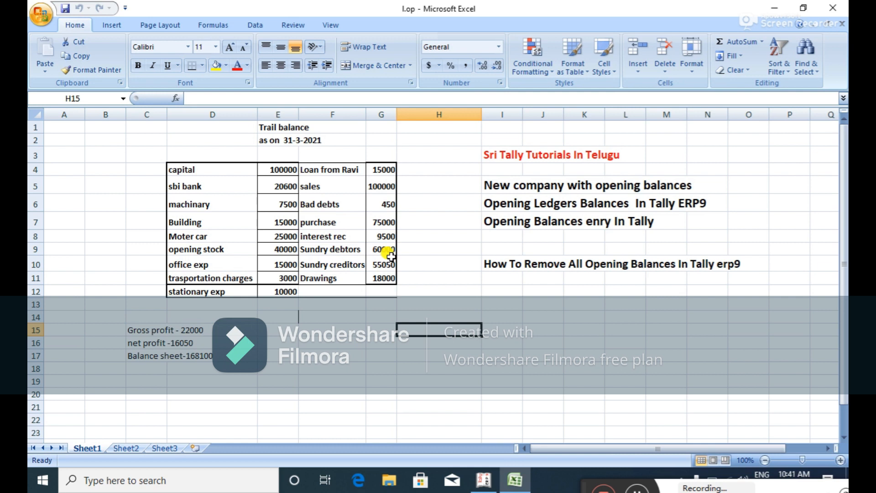
{"action": "key", "text": "alt+Tab"}
{"action": "type", "text": "Purchase"}
Place Purchase under Purchase Accounts with a 75,000 Dr opening balance.
{"action": "key", "text": "Return"}
{"action": "type", "text": "Pu"}
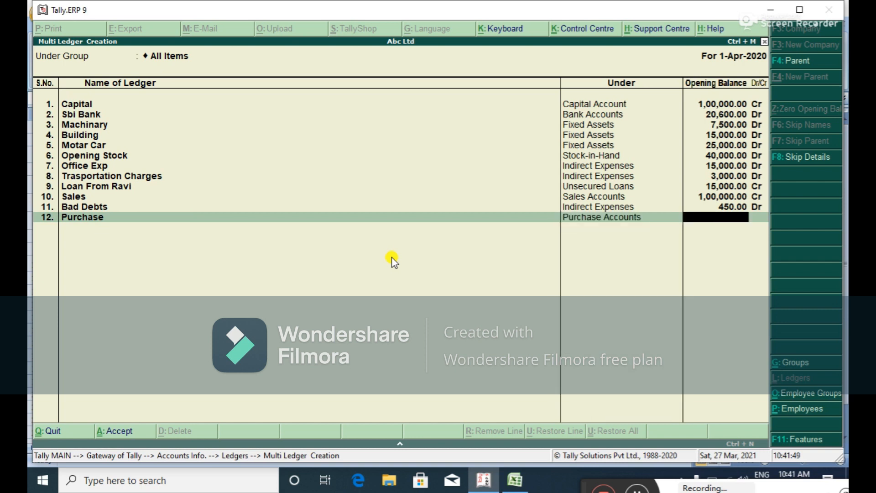
{"action": "key", "text": "alt+Tab"}
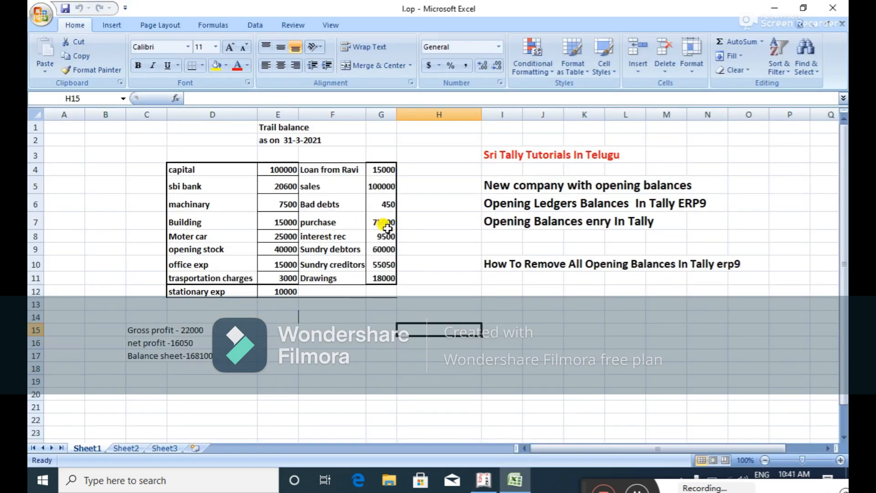
{"action": "key", "text": "alt+Tab"}
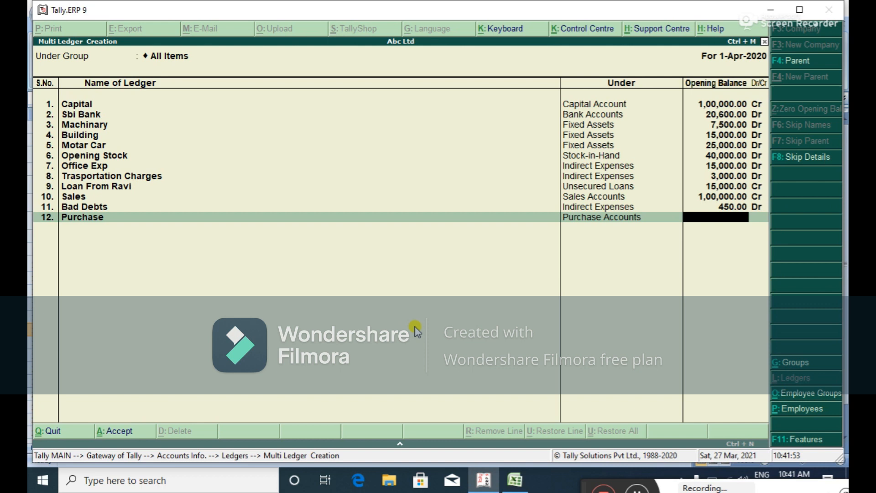
{"action": "type", "text": "75000"}
{"action": "key", "text": "Return"}
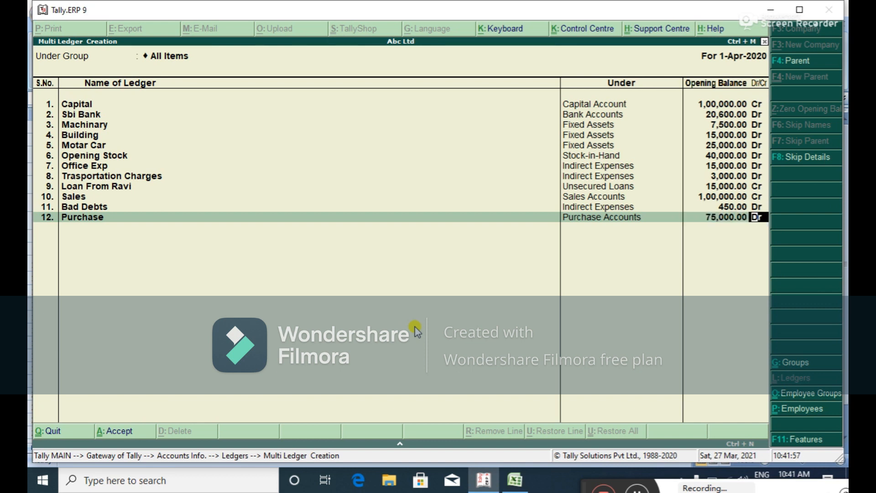
{"action": "key", "text": "Return"}
Add Interest Received under Indirect Incomes with a 9,500 Cr opening balance.
{"action": "key", "text": "alt+Tab"}
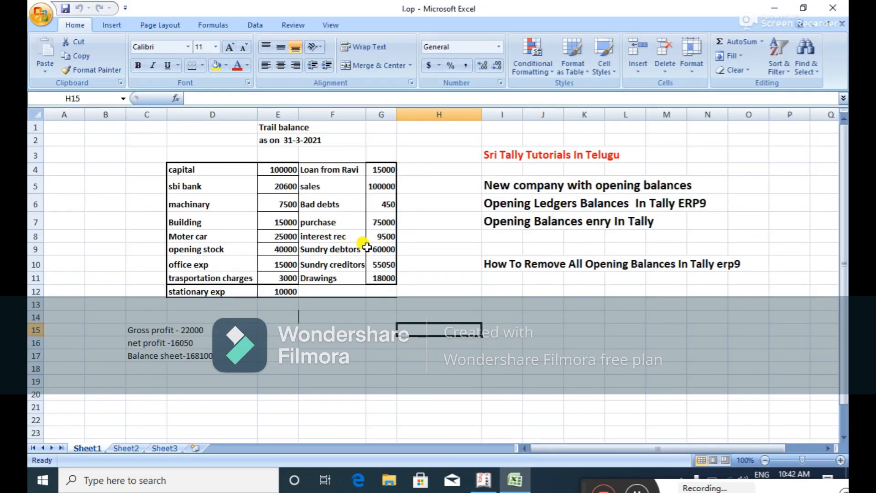
{"action": "key", "text": "alt+Tab"}
{"action": "type", "text": "Inter"}
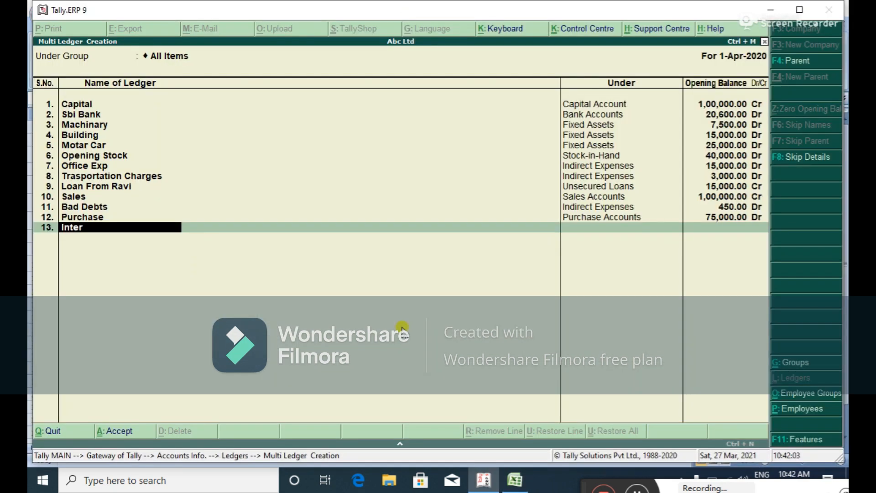
{"action": "type", "text": "est Received"}
{"action": "key", "text": "Return"}
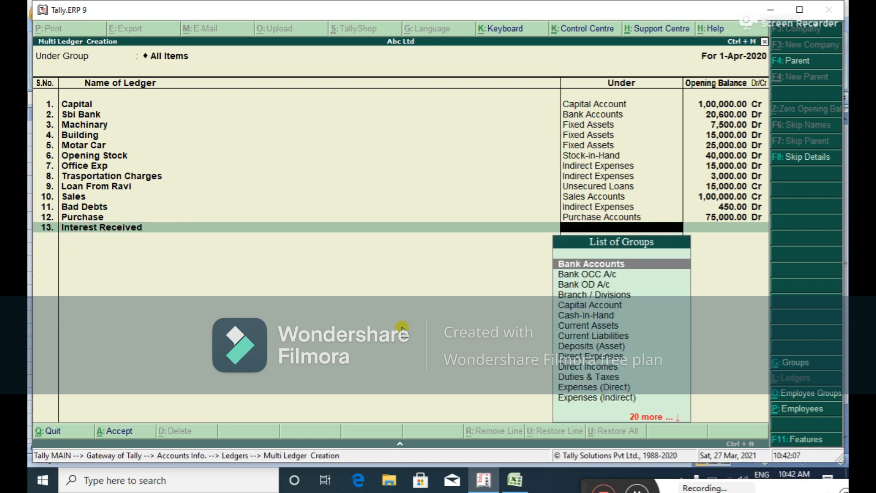
{"action": "type", "text": "i"}
{"action": "key", "text": "Down"}
{"action": "key", "text": "Down"}
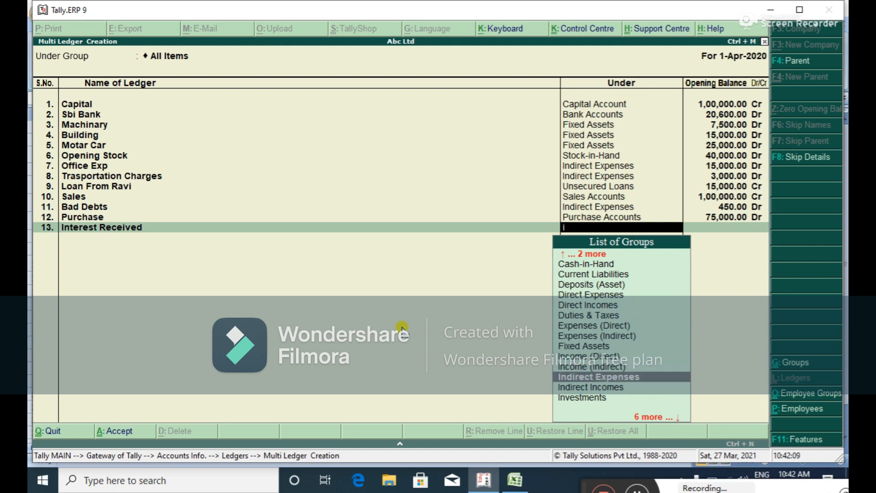
{"action": "key", "text": "Return"}
{"action": "key", "text": "alt+Tab"}
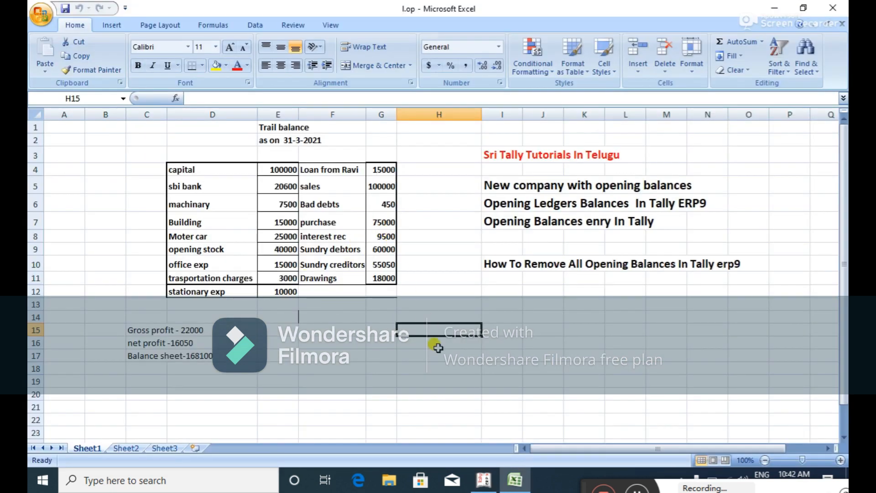
{"action": "key", "text": "alt+Tab"}
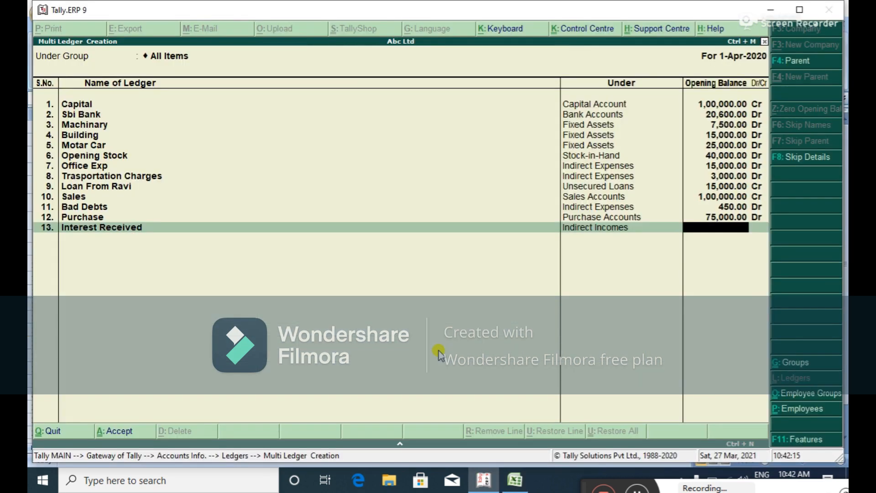
{"action": "type", "text": "9500"}
{"action": "key", "text": "Return"}
{"action": "key", "text": "Return"}
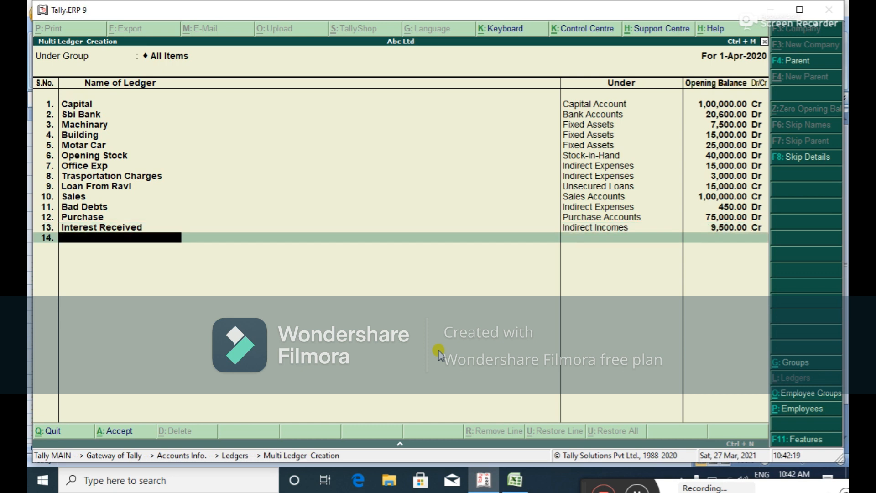
{"action": "key", "text": "alt+Tab"}
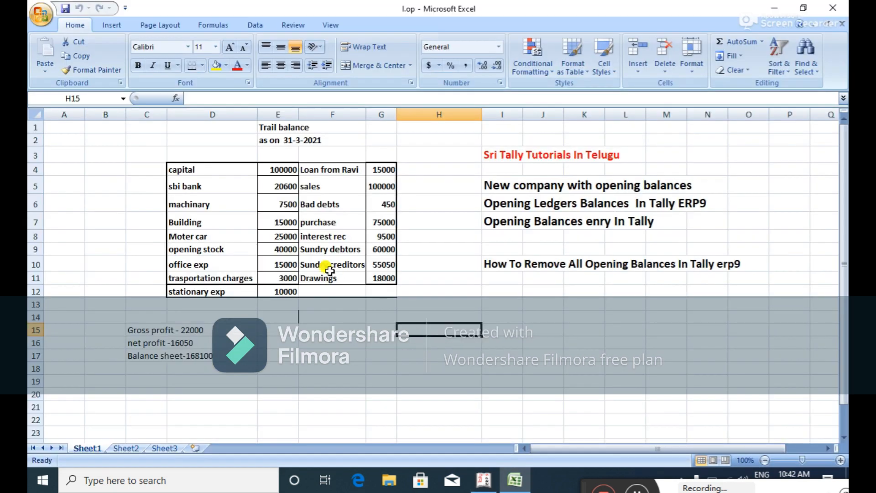
Add Sundry Debtors under the Sundry Debtors group with a 60,000 Dr opening balance.
{"action": "key", "text": "alt+Tab"}
{"action": "type", "text": "Sundry"}
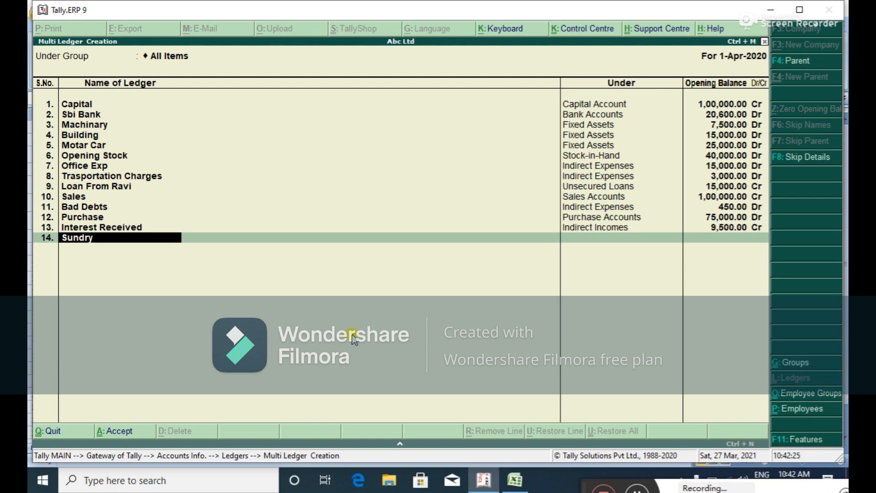
{"action": "type", "text": " Debtord"}
{"action": "key", "text": "BackSpace"}
{"action": "key", "text": "Return"}
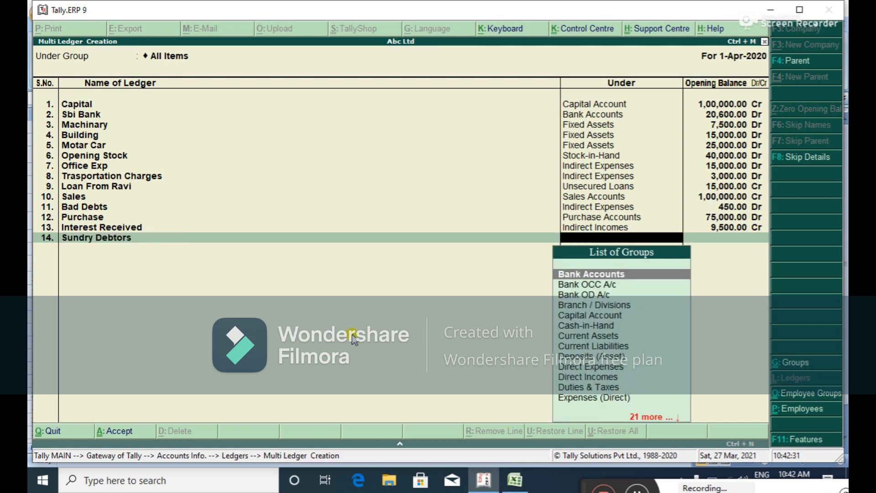
{"action": "type", "text": "Su"}
{"action": "key", "text": "Down"}
{"action": "key", "text": "Down"}
{"action": "key", "text": "Return"}
{"action": "key", "text": "alt+Tab"}
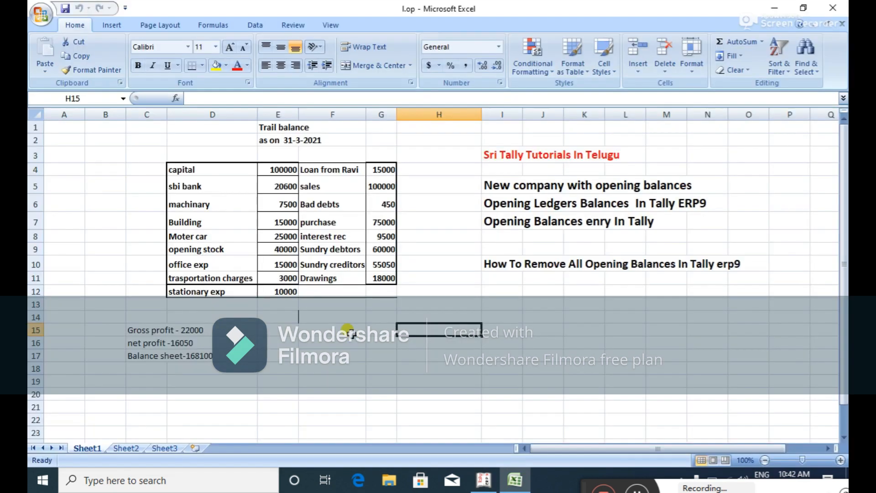
{"action": "key", "text": "alt"}
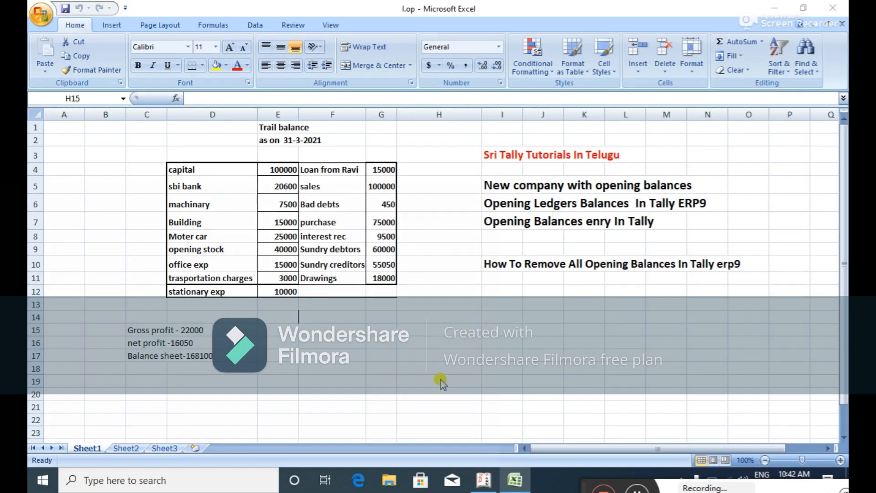
{"action": "key", "text": "alt+Tab"}
{"action": "type", "text": "60,0000"}
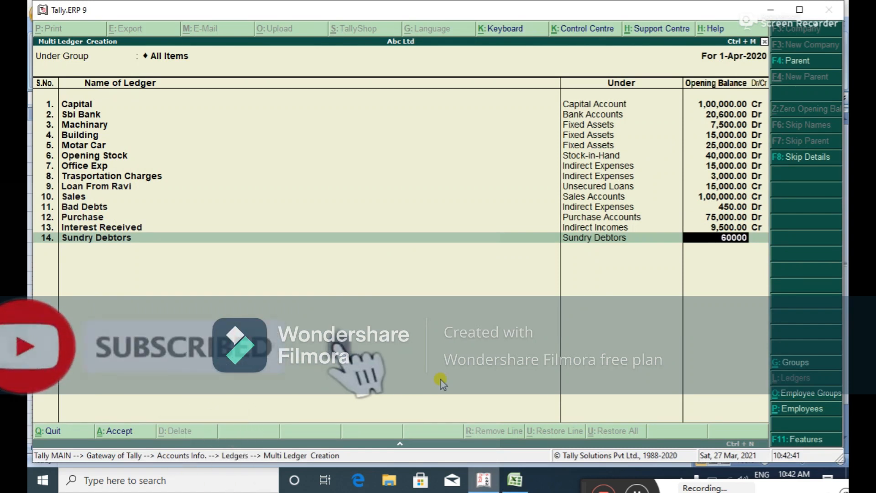
{"action": "key", "text": "Return"}
{"action": "key", "text": "Return"}
{"action": "key", "text": "Return"}
{"action": "key", "text": "Return"}
Add Sundry Creditors under Sundry Creditors with 55,050 Cr, accepting the bill-wise breakup.
{"action": "type", "text": "Sun"}
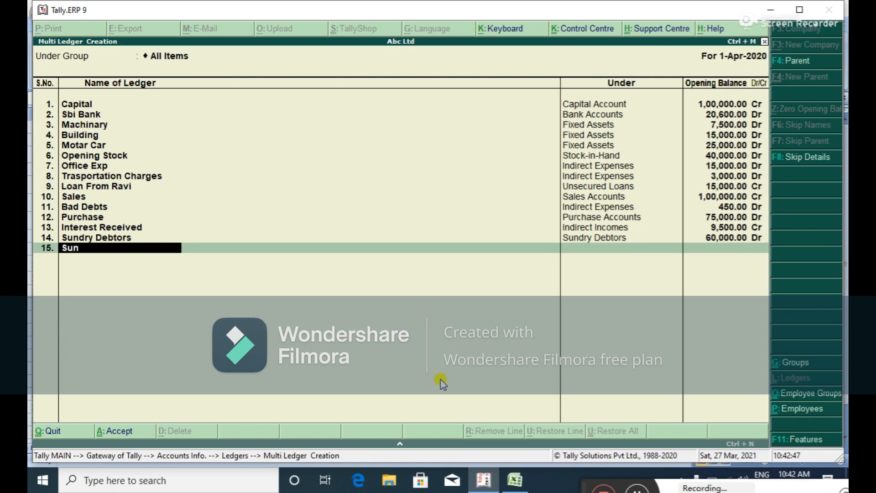
{"action": "type", "text": "dry Creditors"}
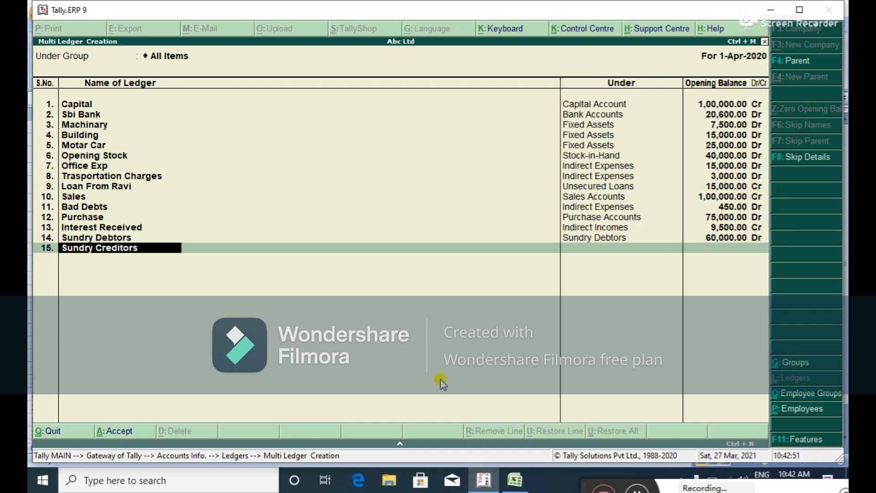
{"action": "key", "text": "Return"}
{"action": "type", "text": "S"}
{"action": "key", "text": "Down"}
{"action": "key", "text": "Down"}
{"action": "key", "text": "Down"}
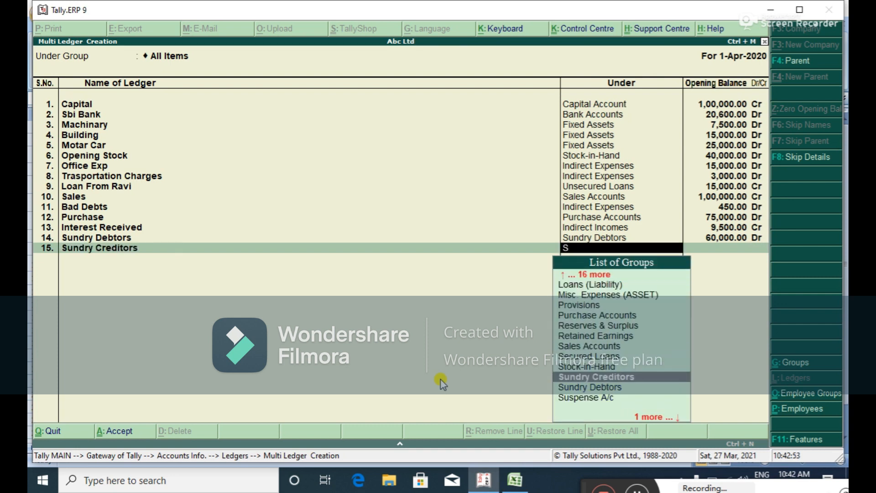
{"action": "key", "text": "Return"}
{"action": "key", "text": "alt+Tab"}
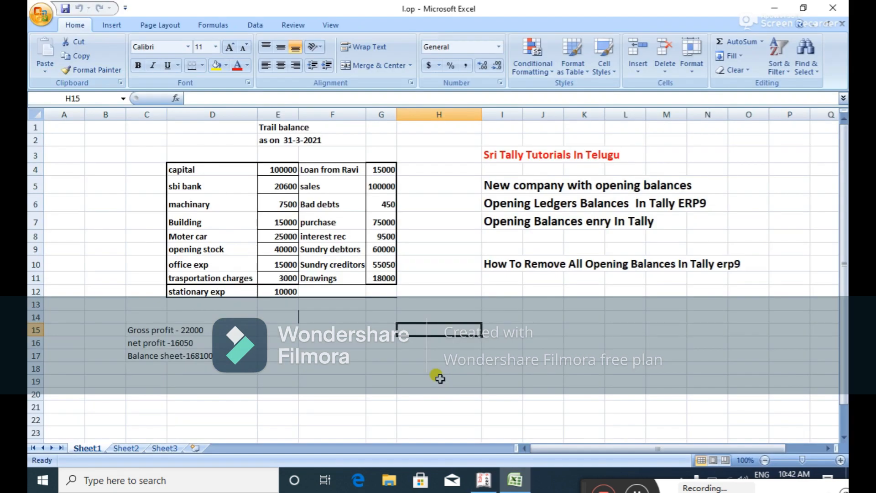
{"action": "key", "text": "alt+Tab"}
{"action": "type", "text": "55,050"}
{"action": "key", "text": "Return"}
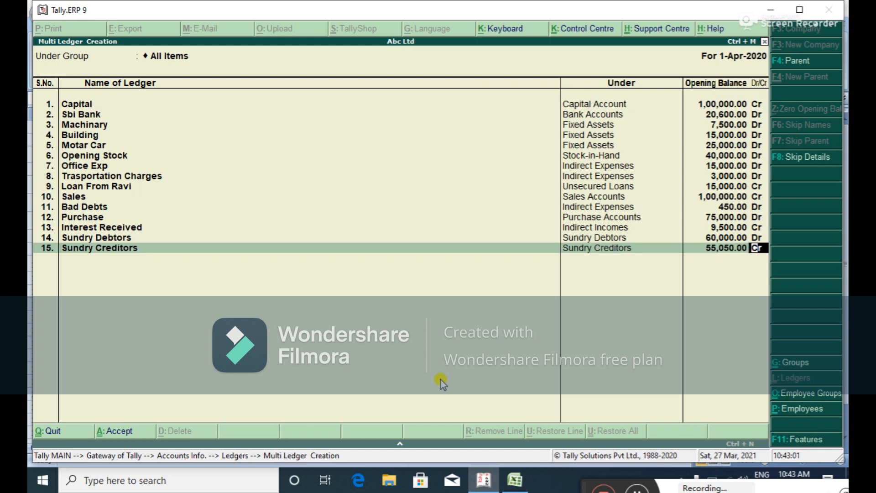
{"action": "key", "text": "Return"}
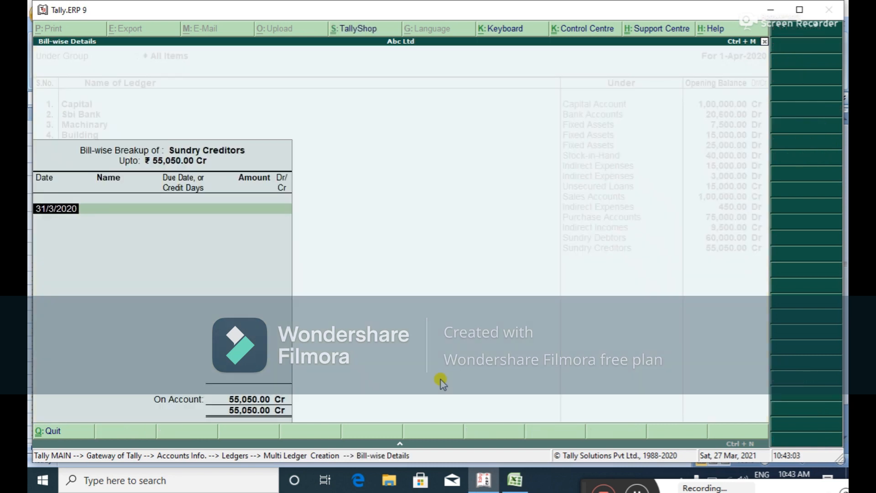
{"action": "key", "text": "Return"}
{"action": "key", "text": "Return"}
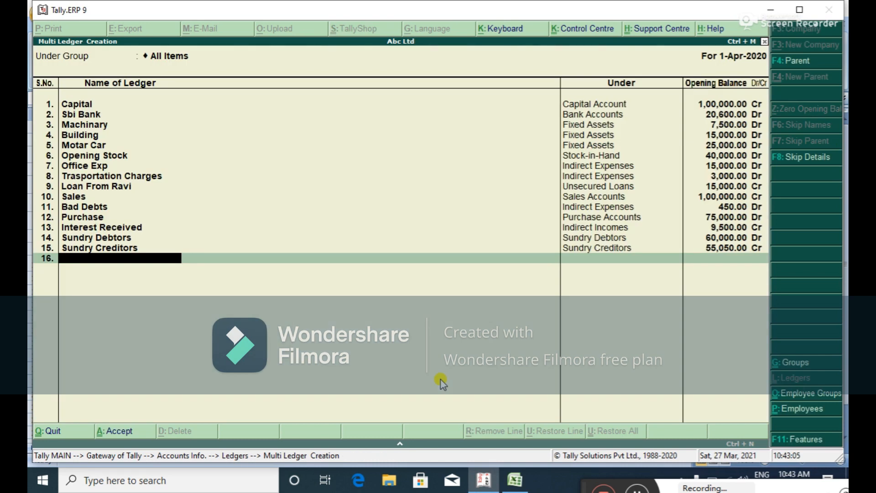
{"action": "key", "text": "alt+Tab"}
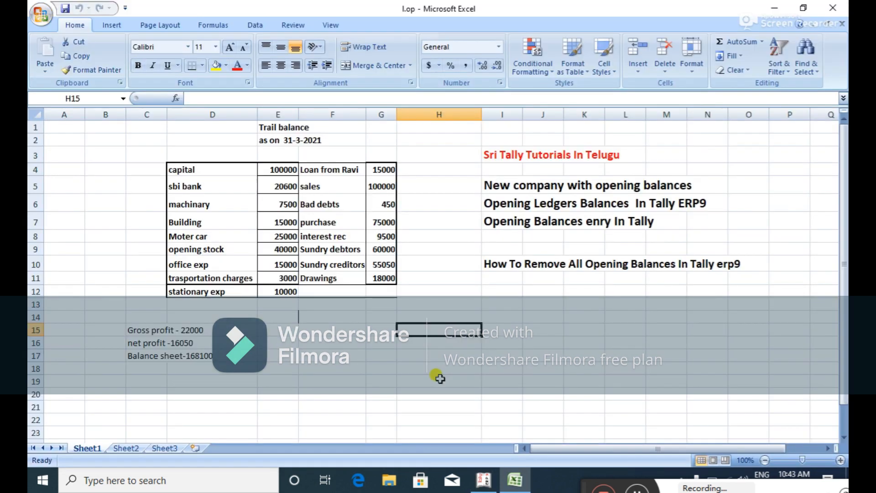
Add Drawings under Capital Account with an 18,000 opening balance.
{"action": "key", "text": "alt+Tab"}
{"action": "type", "text": "Drawings"}
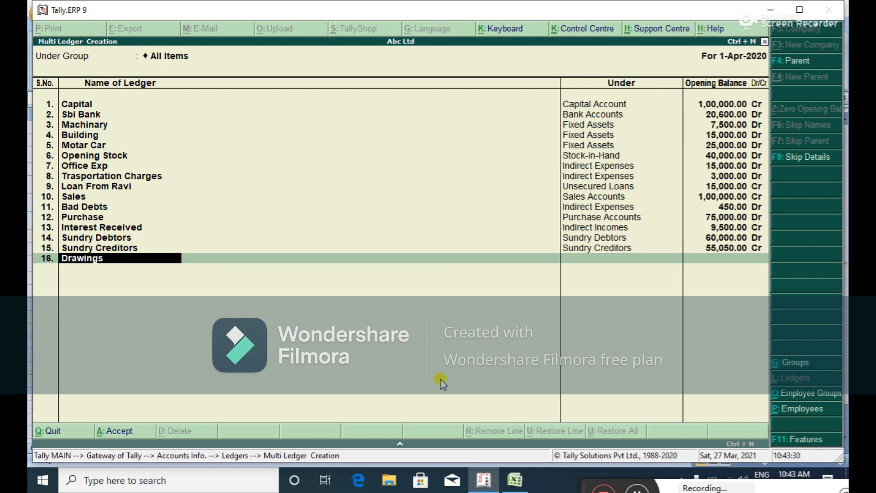
{"action": "key", "text": "Return"}
{"action": "type", "text": "Ca"}
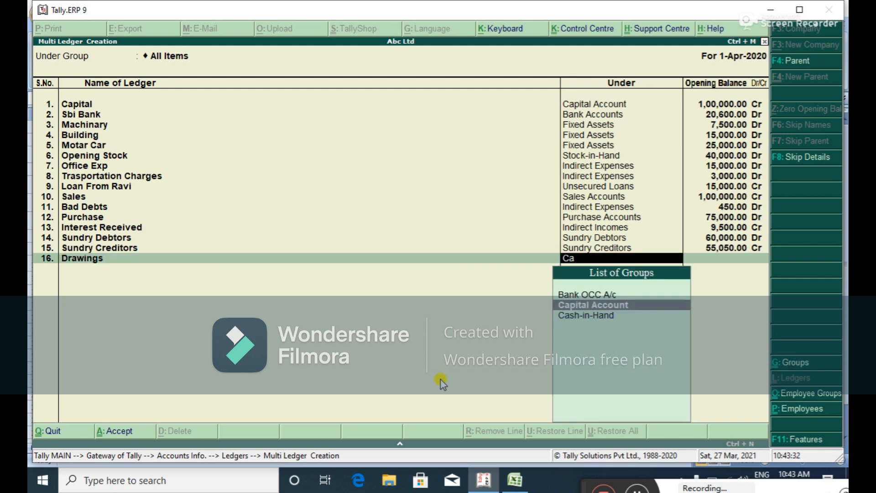
{"action": "key", "text": "Return"}
{"action": "key", "text": "alt+Tab"}
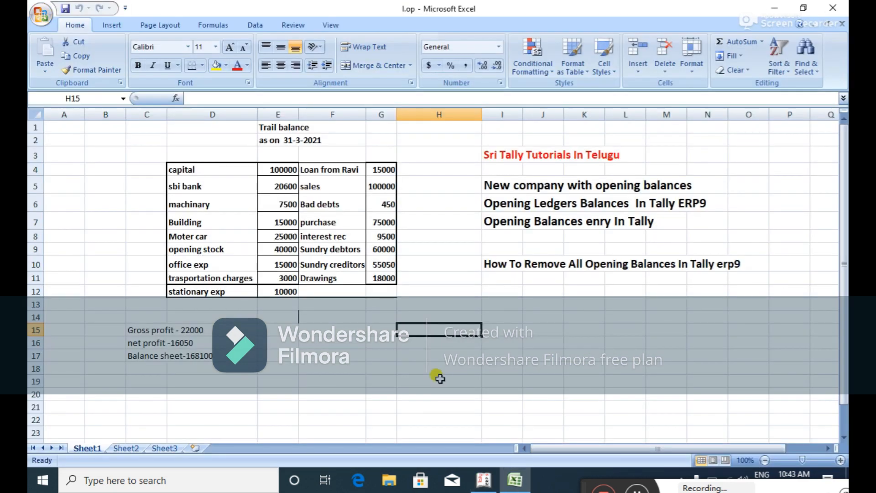
{"action": "key", "text": "alt+Tab"}
{"action": "type", "text": "18,000"}
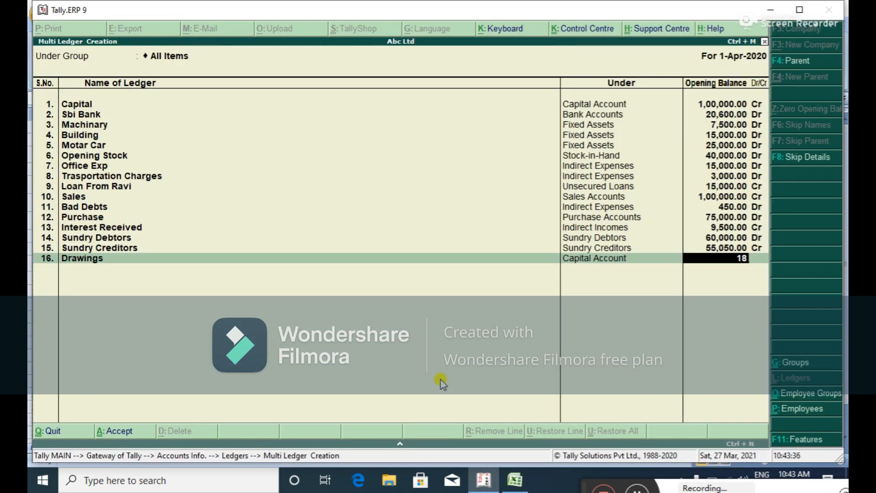
{"action": "key", "text": "Return"}
{"action": "key", "text": "Return"}
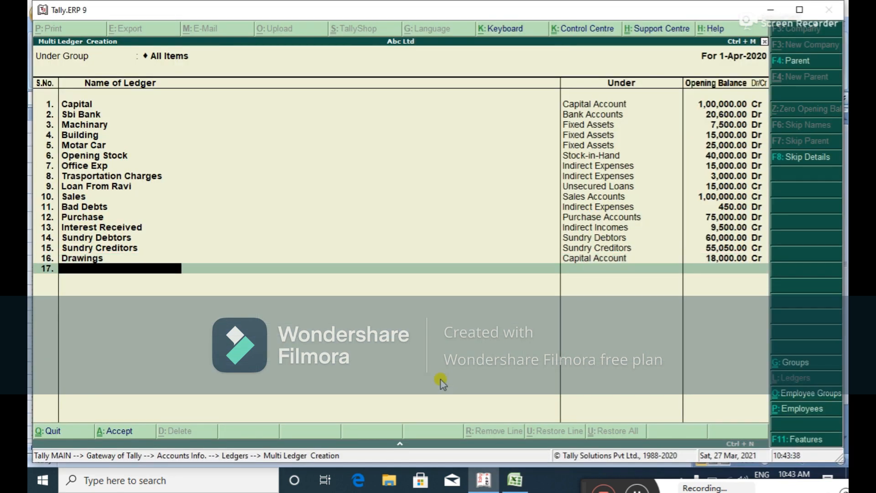
Add Stationary under Indirect Expenses with 10,000 Dr and finish the ledger list for saving.
{"action": "key", "text": "alt+Tab"}
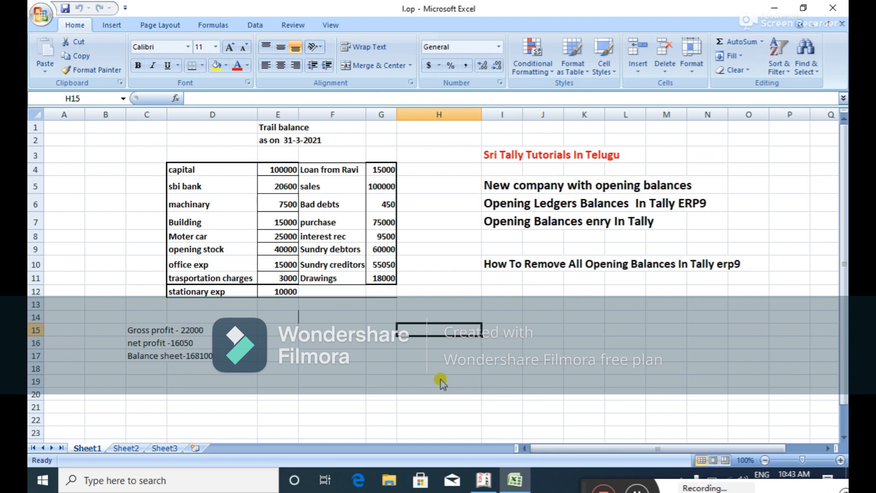
{"action": "key", "text": "alt+Tab"}
{"action": "type", "text": "Stationary"}
{"action": "key", "text": "Return"}
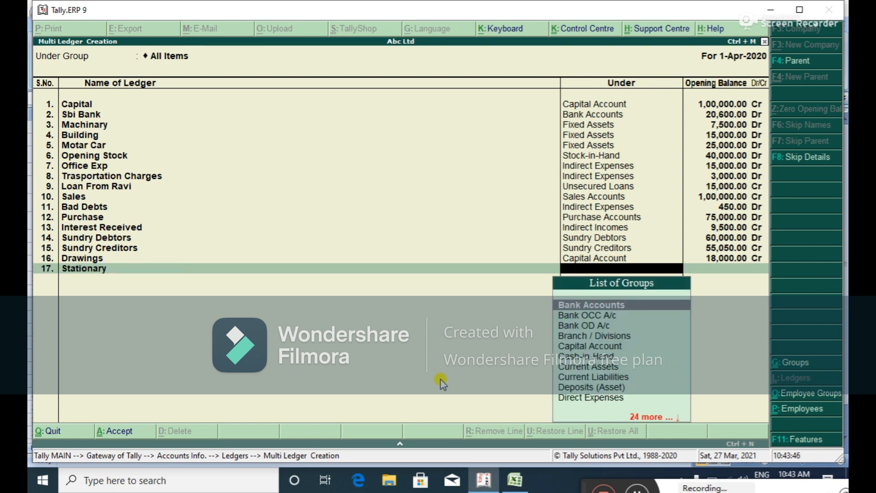
{"action": "type", "text": "In"}
{"action": "key", "text": "Down"}
{"action": "key", "text": "Down"}
{"action": "key", "text": "Down"}
{"action": "key", "text": "Return"}
{"action": "key", "text": "alt+Tab"}
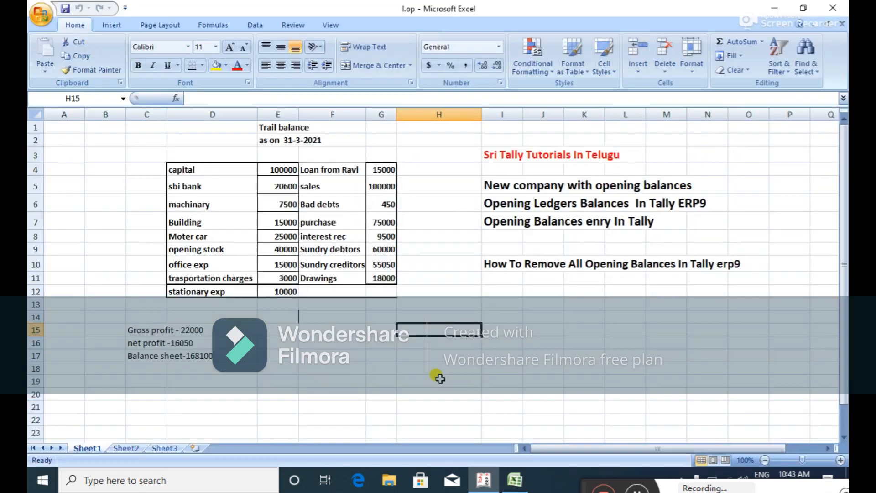
{"action": "key", "text": "alt+Tab"}
{"action": "type", "text": "10000"}
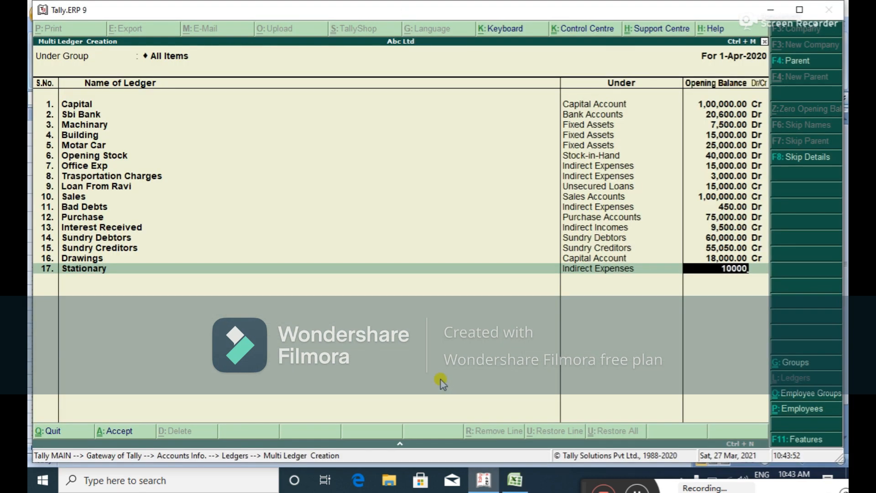
{"action": "key", "text": "Return"}
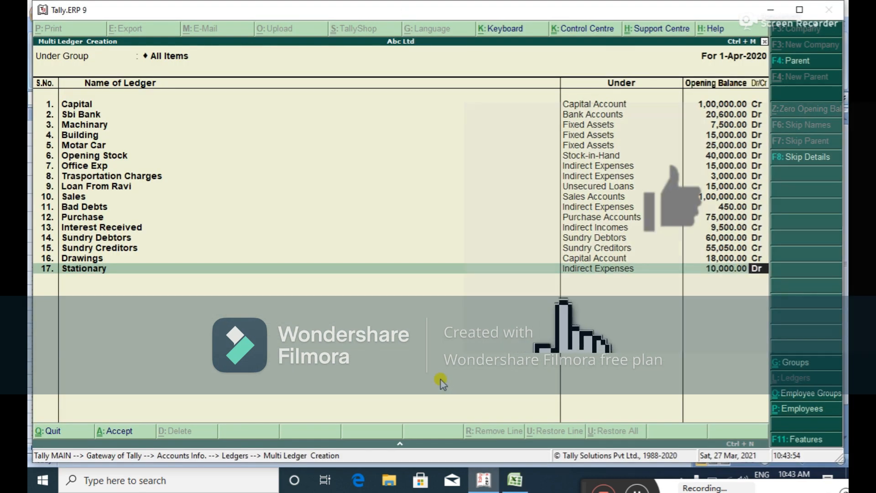
{"action": "key", "text": "alt+Tab"}
{"action": "key", "text": "alt+Tab"}
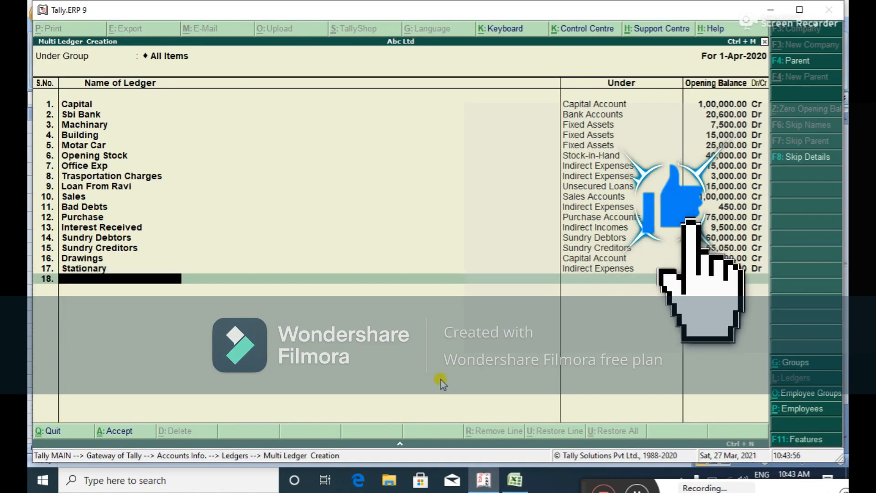
{"action": "key", "text": "Return"}
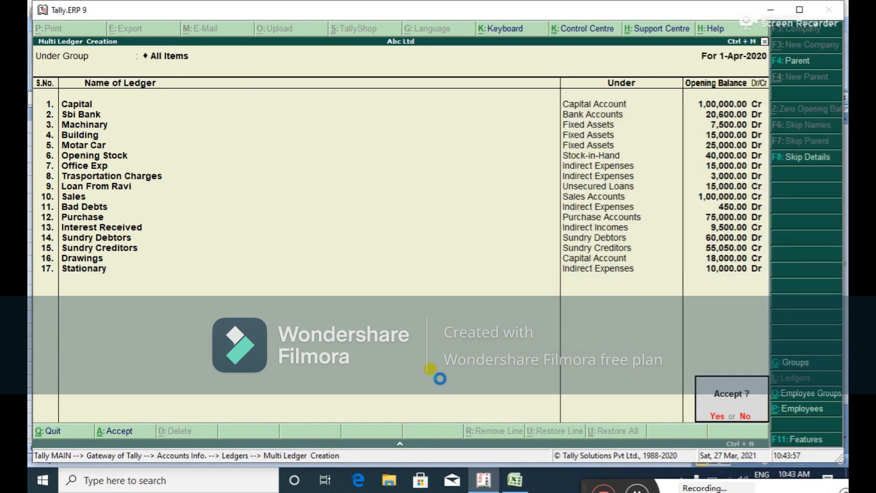
Confirm saving the seventeen new ledgers.
{"action": "key", "text": "y"}
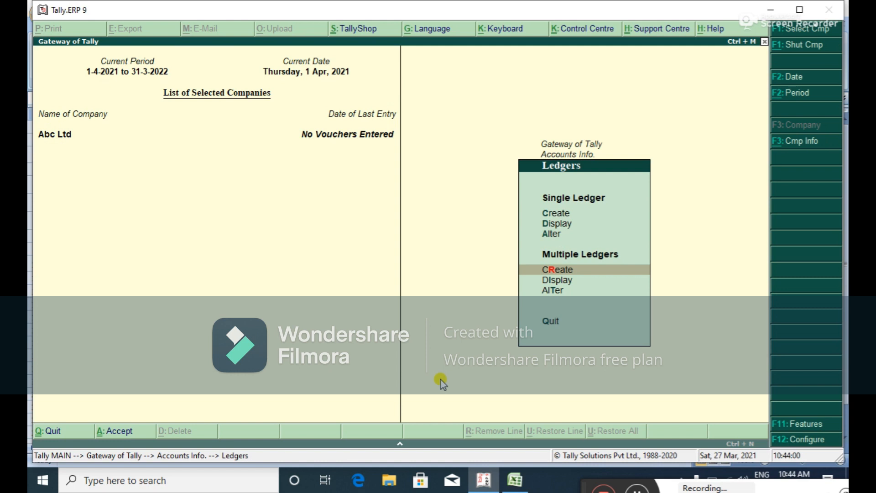
{"action": "key", "text": "Up"}
{"action": "key", "text": "Up"}
{"action": "key", "text": "Up"}
{"action": "key", "text": "Return"}
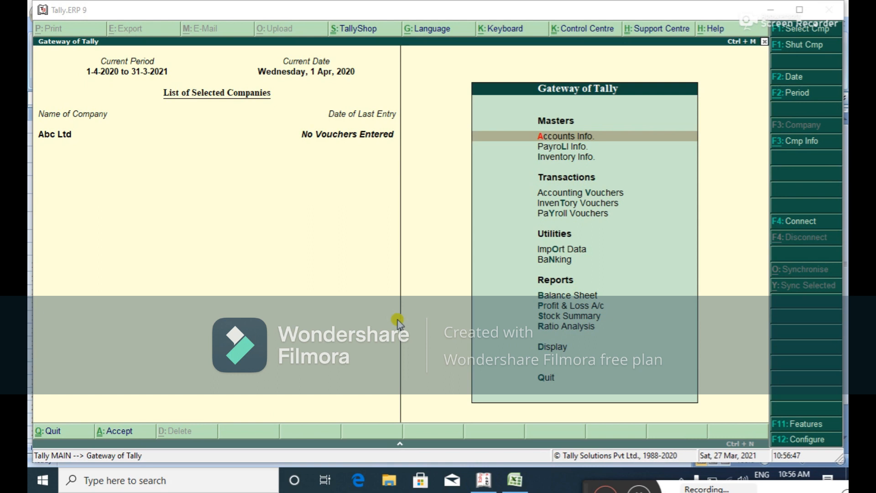
Verify opening balances total 2,64,550 Dr and Cr, then open Multi Ledger Alteration for all ledgers.
{"action": "left_click", "coordinate": [555, 138]}
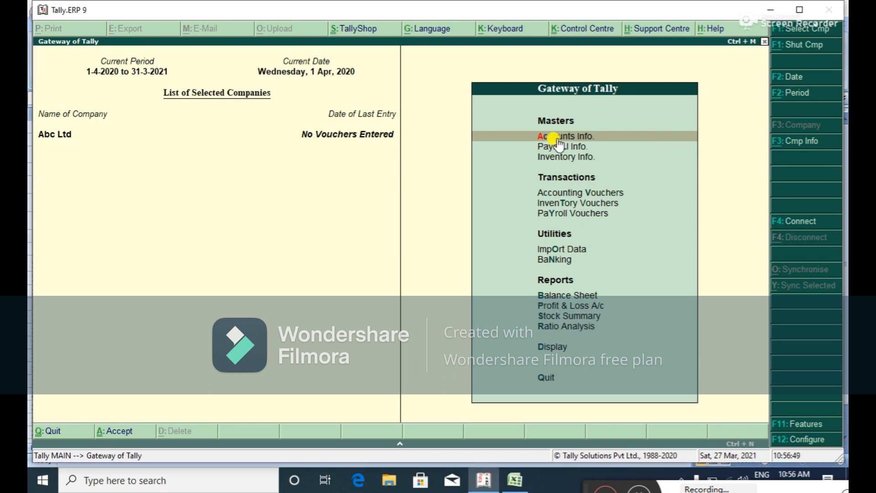
{"action": "left_click", "coordinate": [558, 140]}
{"action": "key", "text": "Down"}
{"action": "key", "text": "Return"}
{"action": "key", "text": "Down"}
{"action": "key", "text": "Up"}
{"action": "key", "text": "Return"}
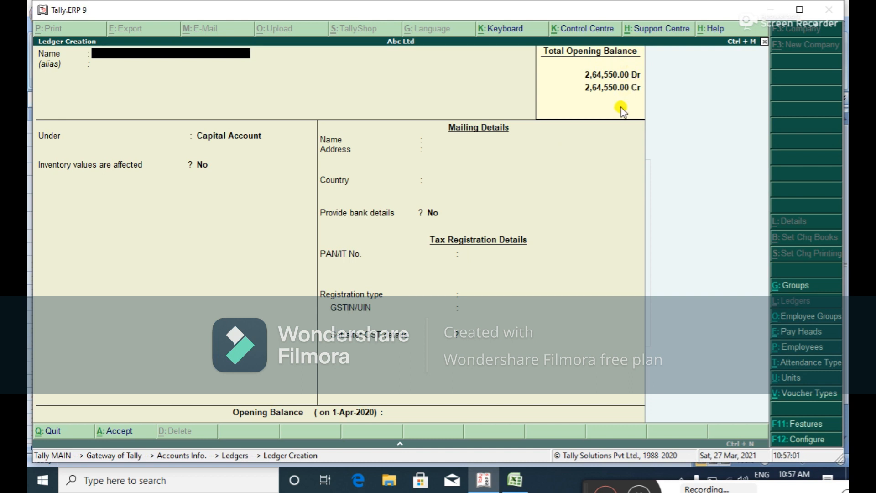
{"action": "key", "text": "Escape"}
{"action": "key", "text": "y"}
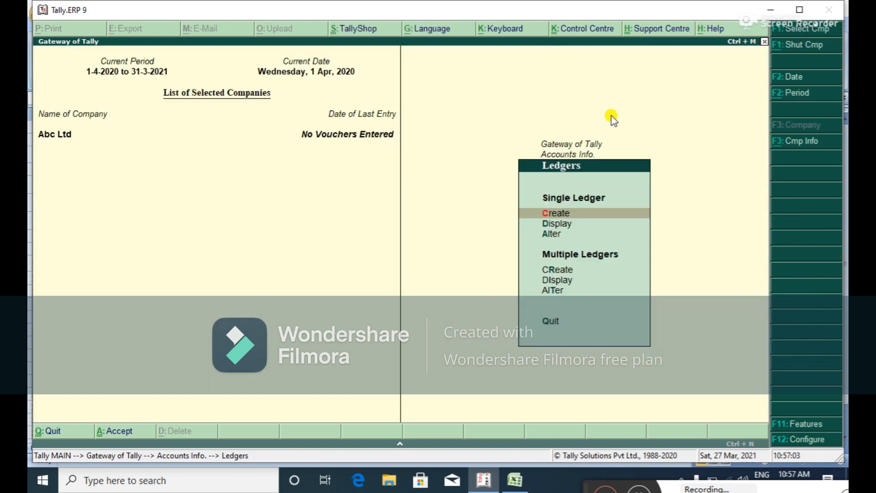
{"action": "key", "text": "Down"}
{"action": "key", "text": "Down"}
{"action": "key", "text": "Down"}
{"action": "key", "text": "Down"}
{"action": "key", "text": "Down"}
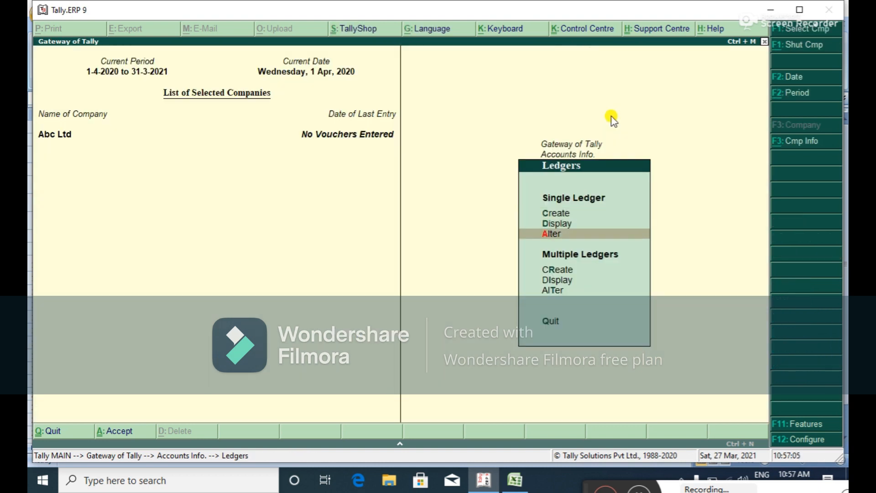
{"action": "key", "text": "Return"}
{"action": "key", "text": "Return"}
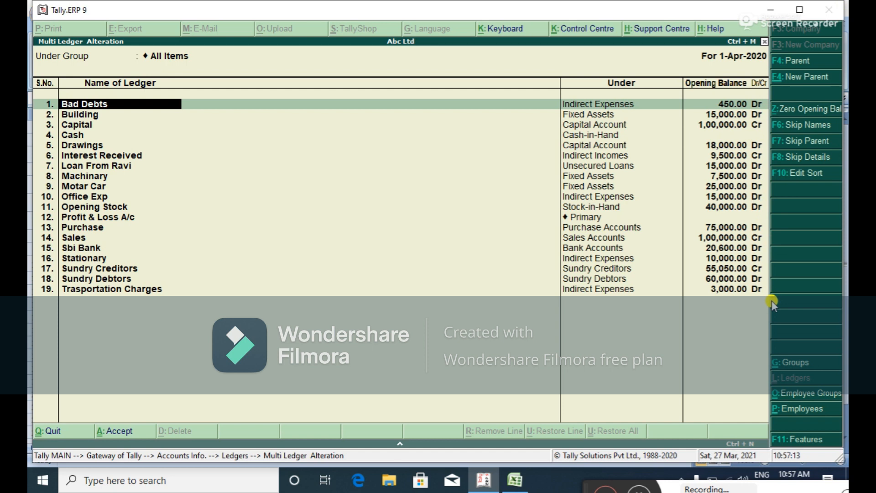
Review ledgers from Bad Debts through Office Exp, then exit bulk alteration without changes.
{"action": "key", "text": "Return"}
{"action": "key", "text": "Return"}
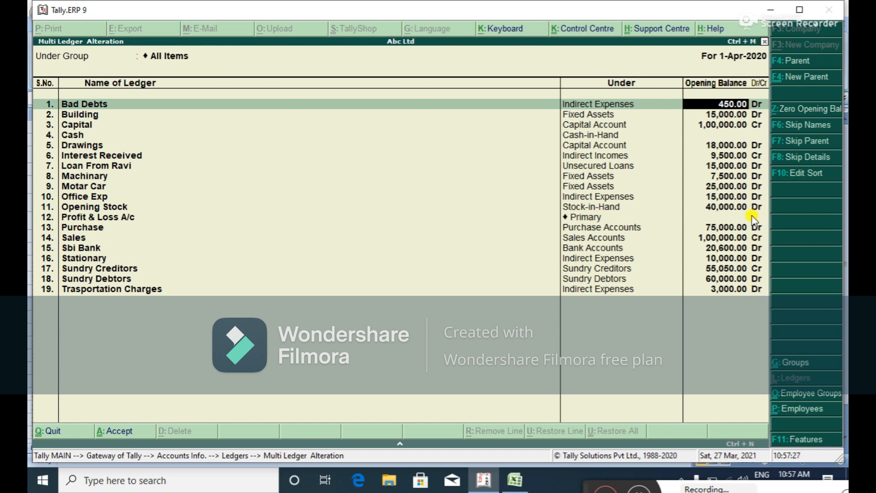
{"action": "key", "text": "Return"}
{"action": "key", "text": "Return"}
{"action": "key", "text": "Return"}
{"action": "key", "text": "Return"}
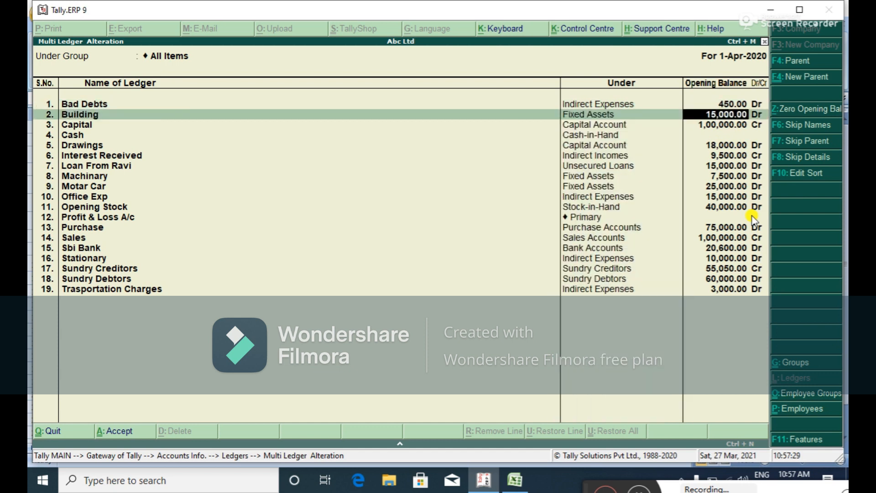
{"action": "key", "text": "Return"}
{"action": "key", "text": "Return"}
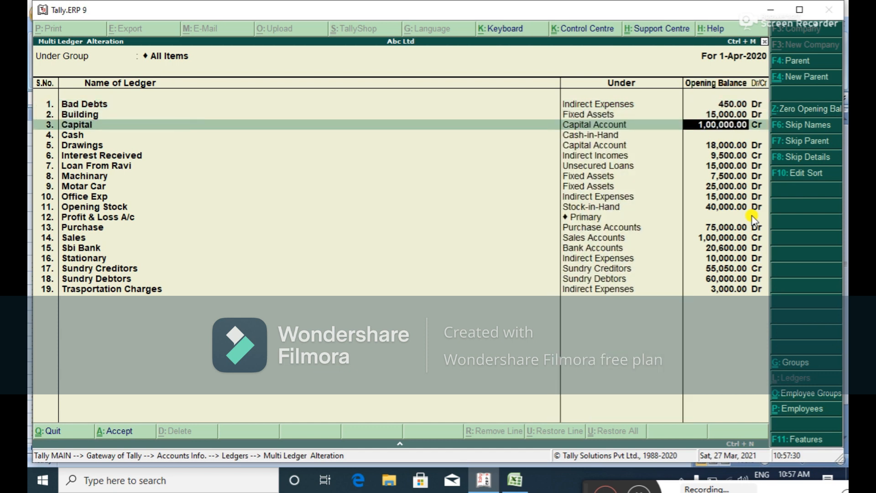
{"action": "key", "text": "Return"}
{"action": "key", "text": "Return"}
{"action": "key", "text": "Return"}
{"action": "key", "text": "Return"}
{"action": "key", "text": "Return"}
{"action": "key", "text": "Return"}
{"action": "key", "text": "Return"}
{"action": "key", "text": "Return"}
{"action": "key", "text": "Return"}
{"action": "key", "text": "Return"}
{"action": "key", "text": "Return"}
{"action": "key", "text": "Return"}
{"action": "key", "text": "Return"}
{"action": "key", "text": "Return"}
{"action": "key", "text": "Return"}
{"action": "key", "text": "Return"}
{"action": "key", "text": "Return"}
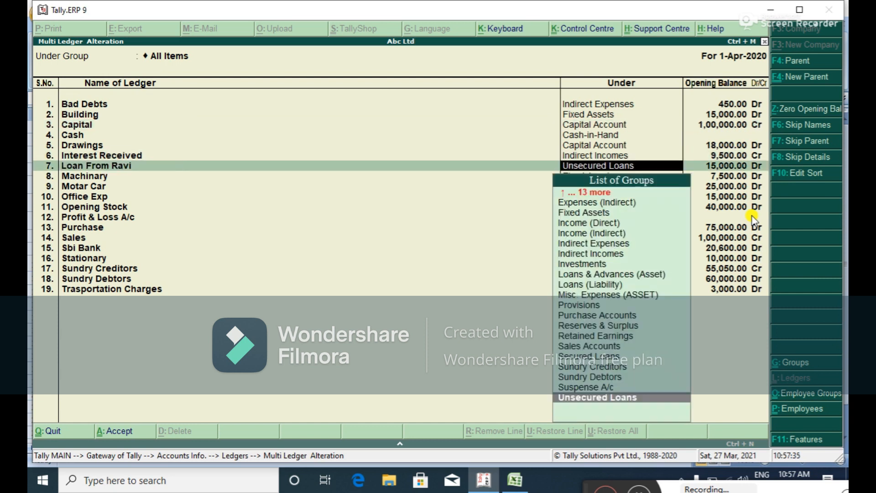
{"action": "key", "text": "Return"}
{"action": "key", "text": "Return"}
{"action": "key", "text": "Return"}
{"action": "key", "text": "Return"}
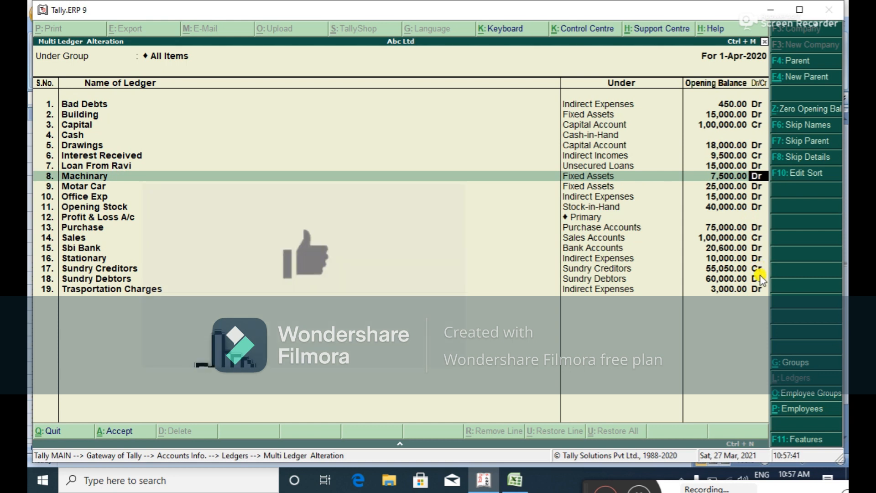
{"action": "key", "text": "Return"}
{"action": "key", "text": "Return"}
{"action": "key", "text": "Return"}
{"action": "key", "text": "Return"}
{"action": "key", "text": "Return"}
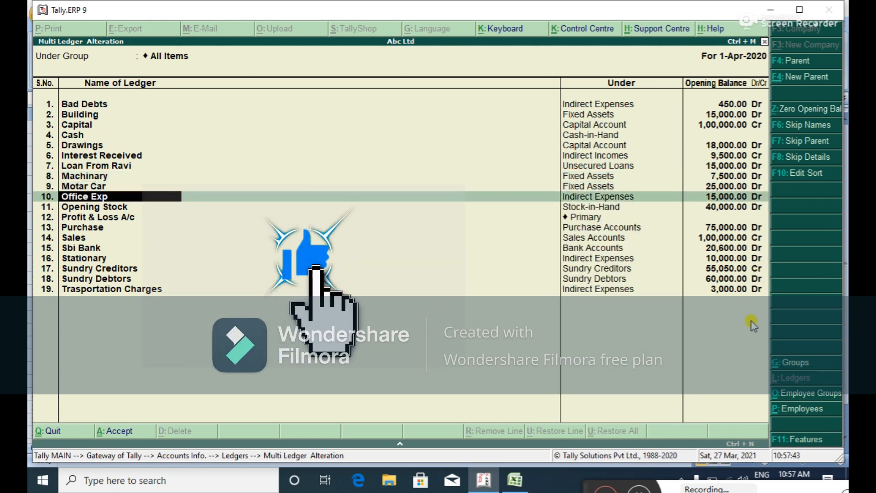
{"action": "key", "text": "Escape"}
{"action": "key", "text": "Escape"}
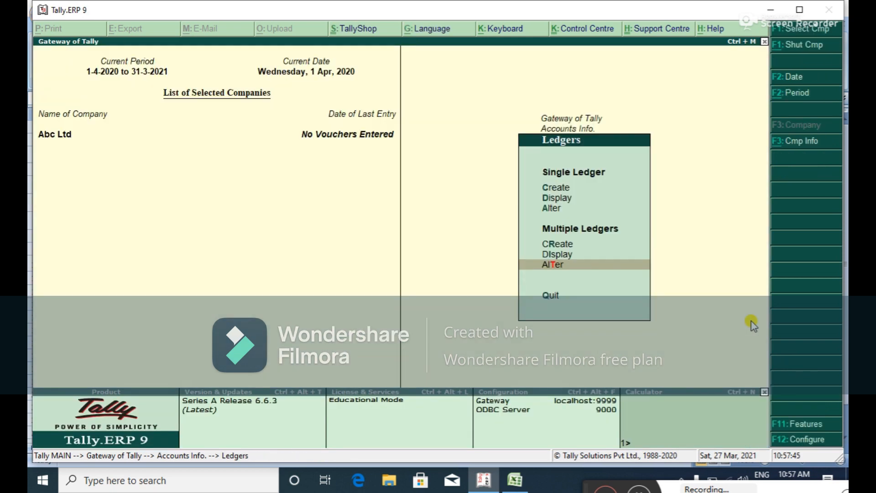
Recheck the 2,64,550 opening balance totals, then open Abc Ltd's Profit & Loss A/c.
{"action": "key", "text": "Up"}
{"action": "key", "text": "Up"}
{"action": "key", "text": "Up"}
{"action": "key", "text": "Up"}
{"action": "key", "text": "Up"}
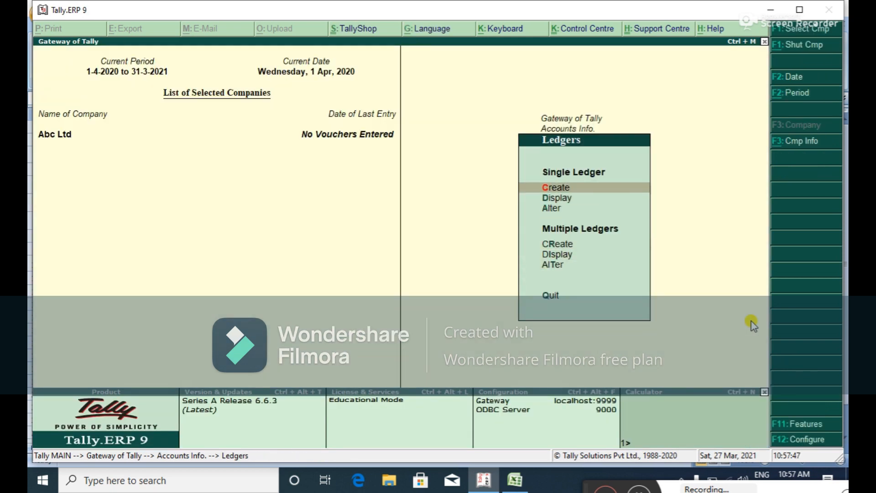
{"action": "key", "text": "Return"}
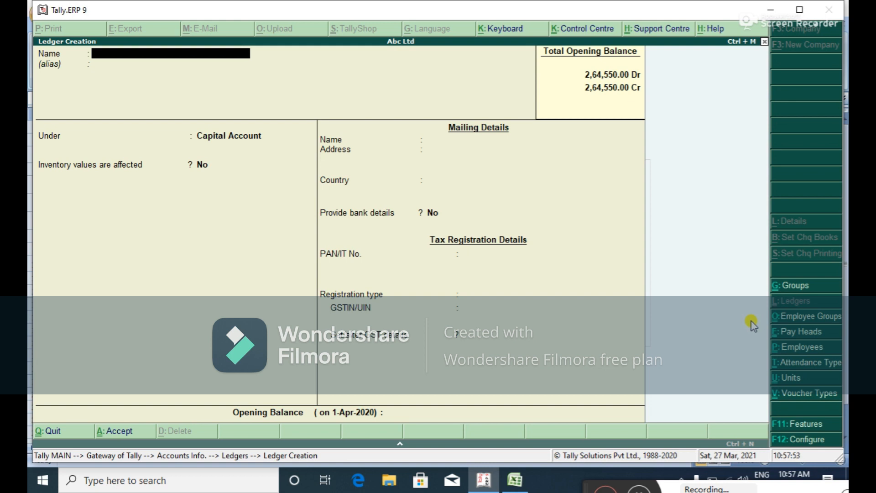
{"action": "key", "text": "Escape"}
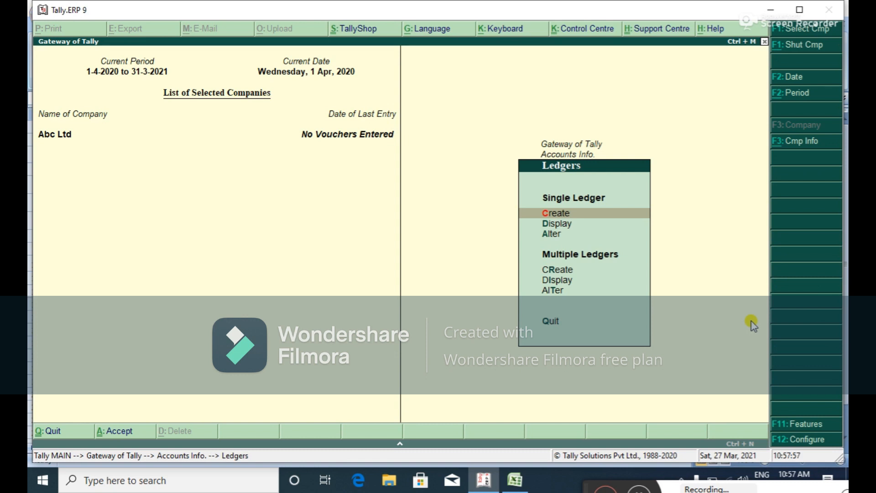
{"action": "key", "text": "Escape"}
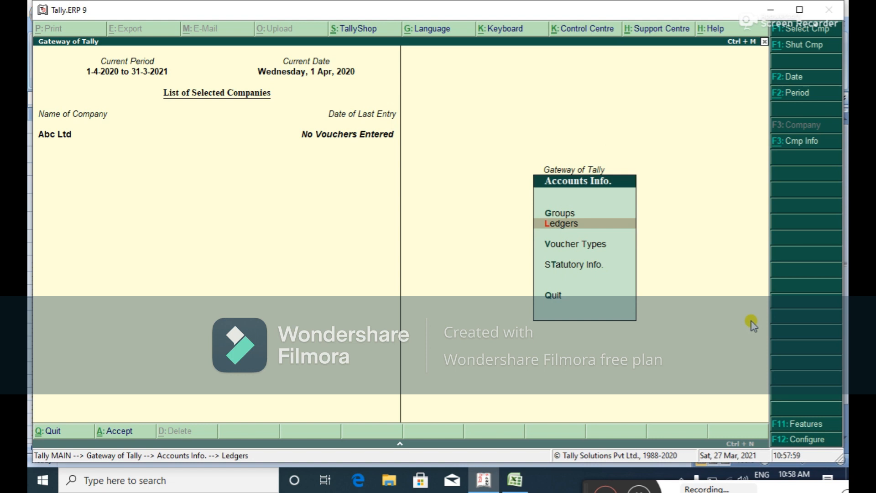
{"action": "key", "text": "Escape"}
{"action": "key", "text": "Down"}
{"action": "key", "text": "Down"}
{"action": "key", "text": "Down"}
{"action": "key", "text": "Down"}
{"action": "key", "text": "Down"}
{"action": "key", "text": "Down"}
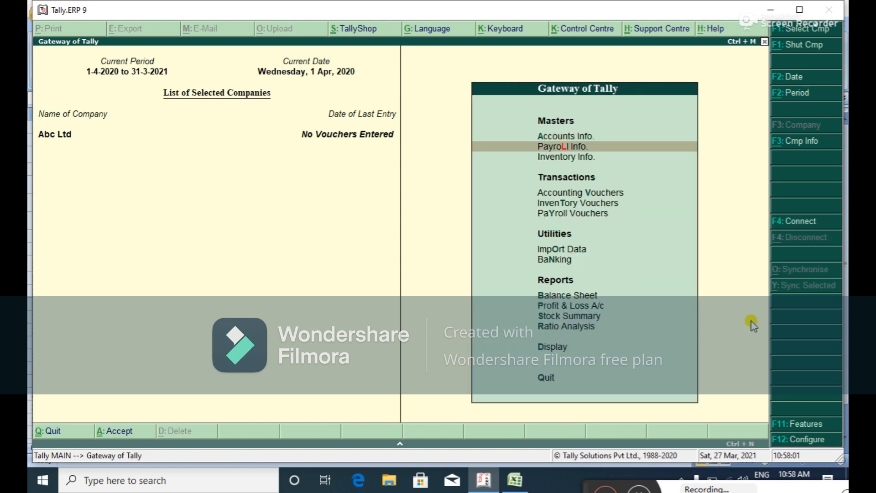
{"action": "key", "text": "Down"}
{"action": "key", "text": "Down"}
{"action": "key", "text": "Down"}
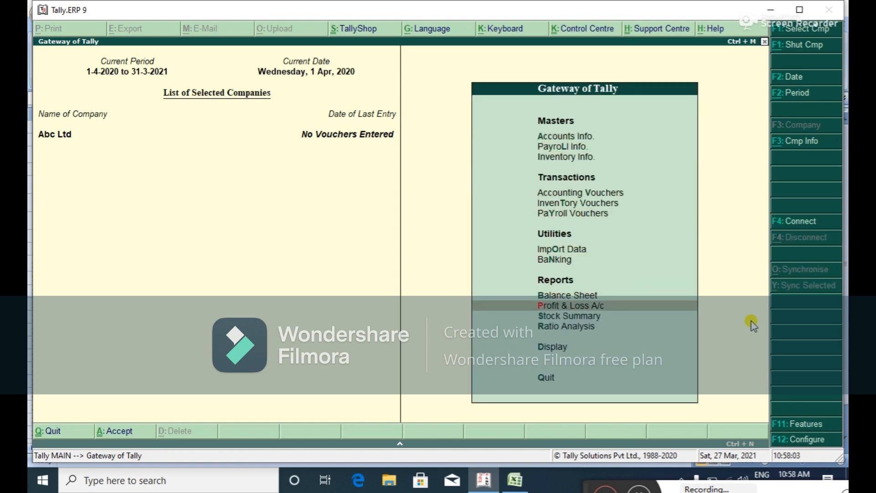
{"action": "key", "text": "Return"}
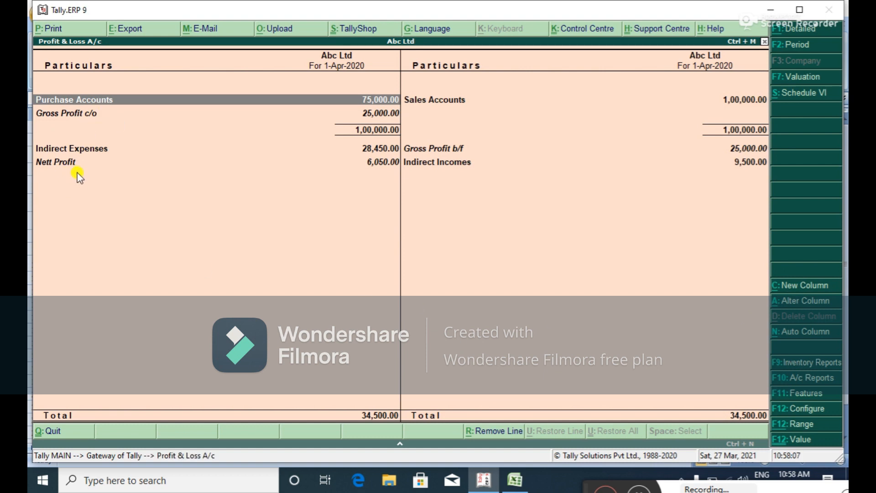
Keep the period, view detailed Profit & Loss with Nett Profit 6,050, then close it.
{"action": "left_click", "coordinate": [791, 45]}
{"action": "key", "text": "Escape"}
{"action": "left_click", "coordinate": [822, 31]}
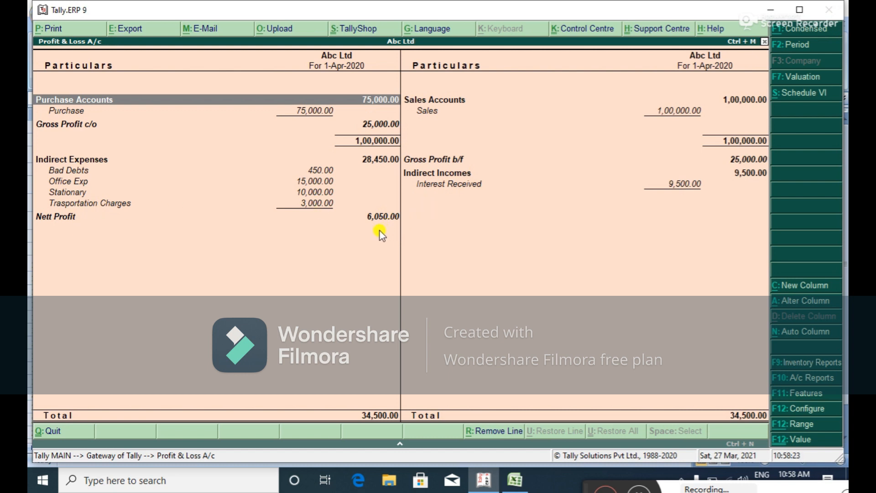
{"action": "key", "text": "Escape"}
{"action": "key", "text": "Up"}
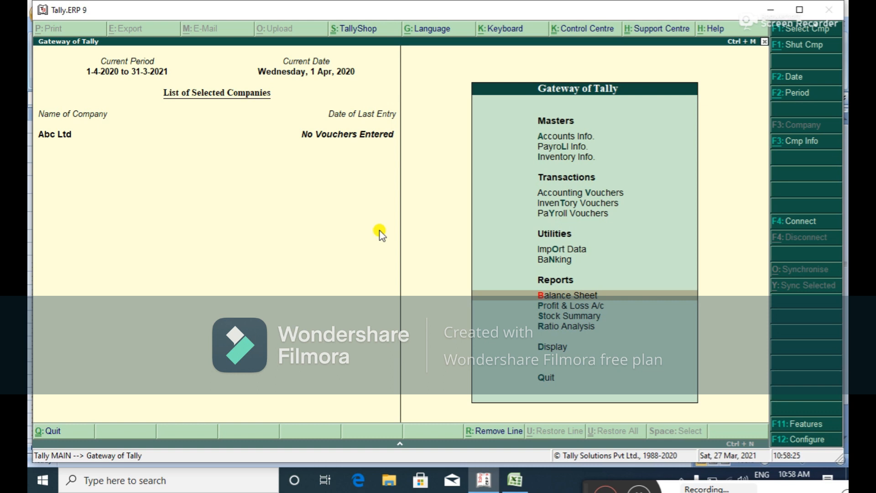
{"action": "key", "text": "Return"}
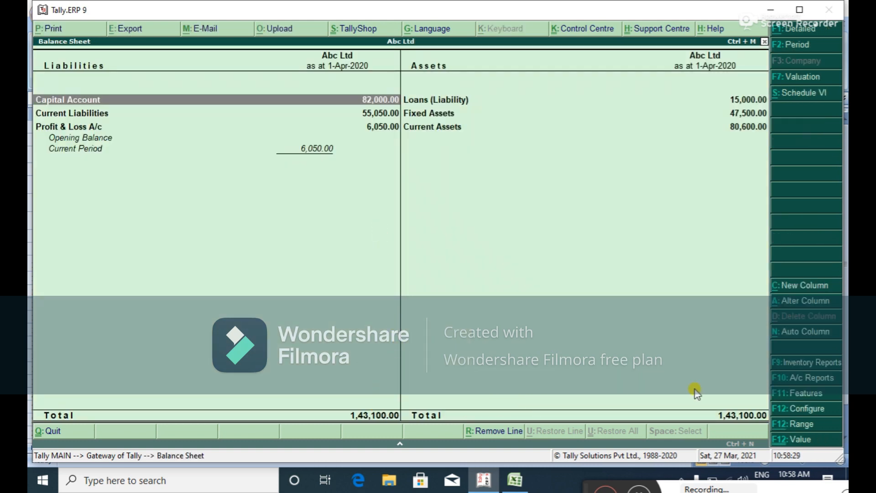
{"action": "left_click", "coordinate": [816, 31]}
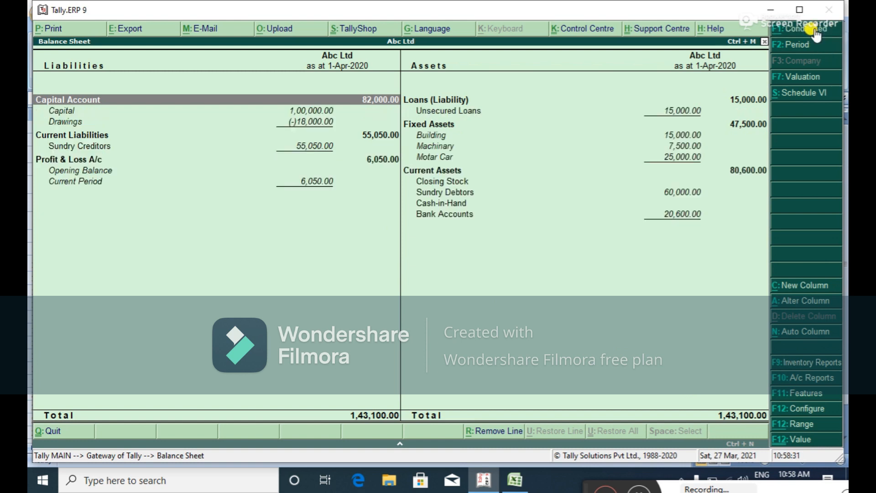
{"action": "key", "text": "Down"}
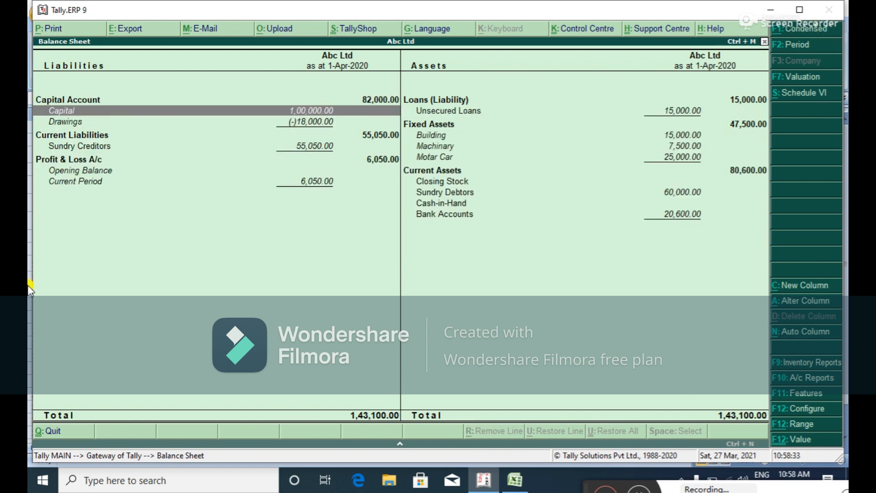
{"action": "key", "text": "Down"}
{"action": "key", "text": "Down"}
{"action": "key", "text": "Down"}
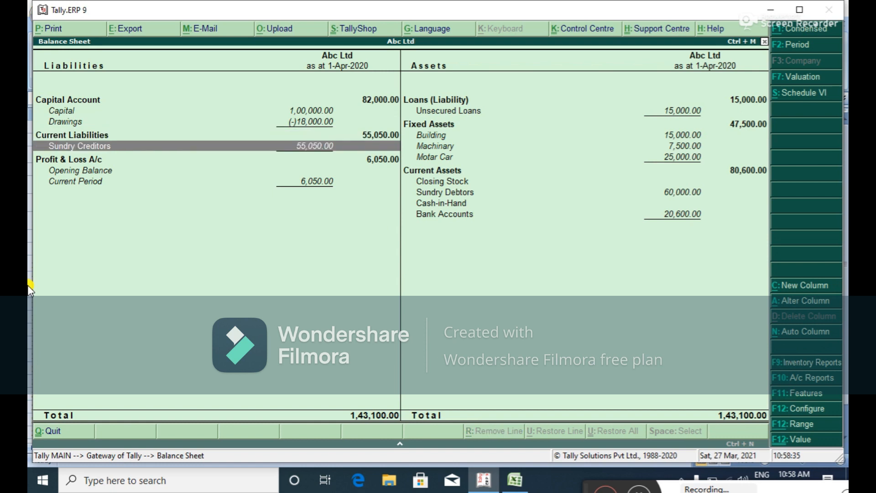
{"action": "key", "text": "Down"}
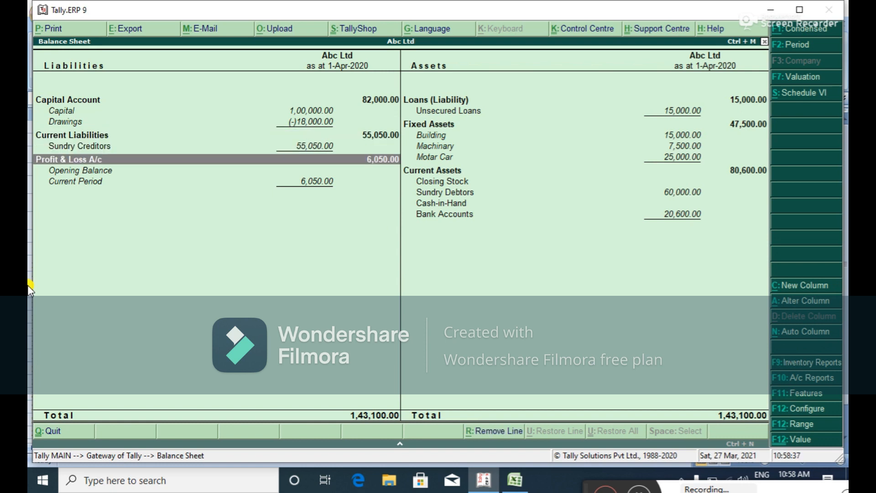
{"action": "key", "text": "Escape"}
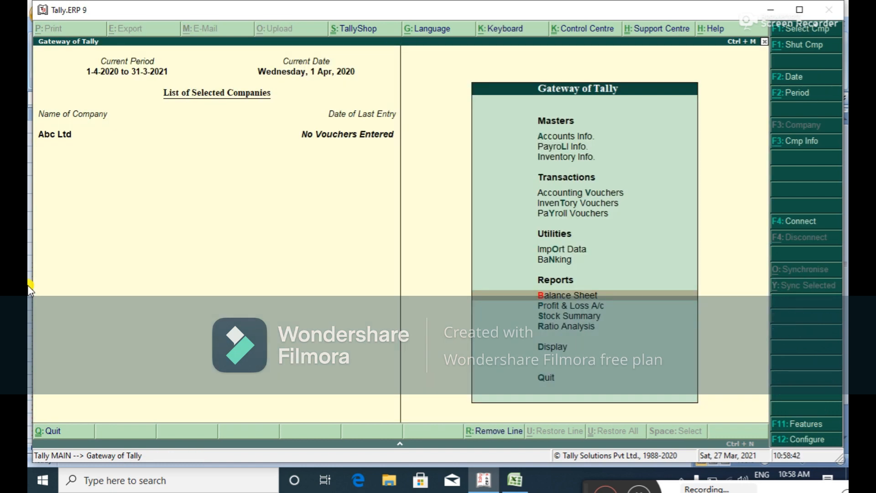